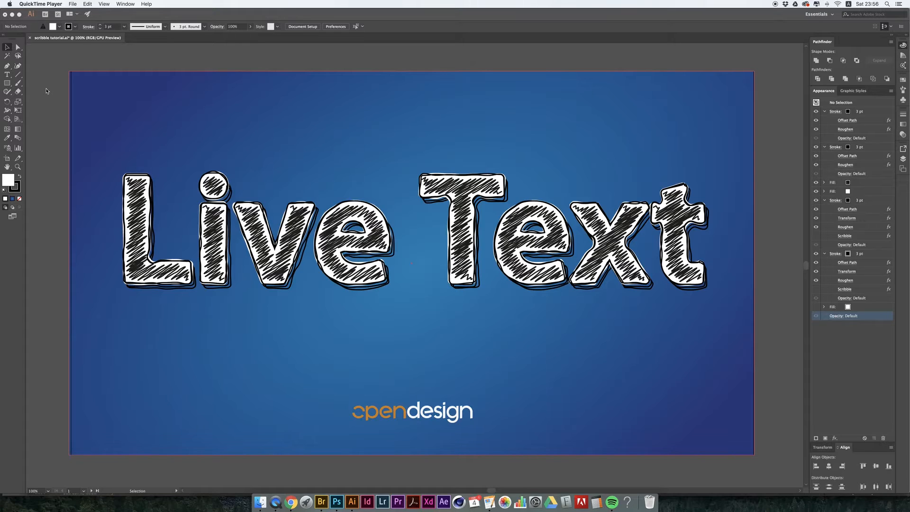
- Add the text "live text" at 424 pt on the blank white artboard beside the finished example
{"action": "left_click", "coordinate": [97, 158]}
{"action": "scroll", "coordinate": [705, 307], "scroll_direction": "right", "scroll_amount": 10}
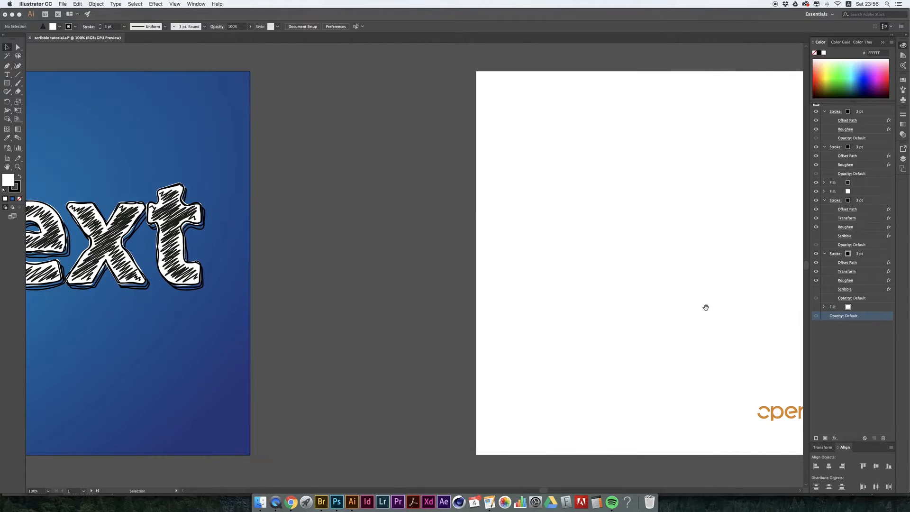
{"action": "left_click_drag", "start_coordinate": [559, 278], "coordinate": [167, 303]}
{"action": "scroll", "coordinate": [168, 303], "scroll_direction": "left", "scroll_amount": 3}
{"action": "key", "text": "t"}
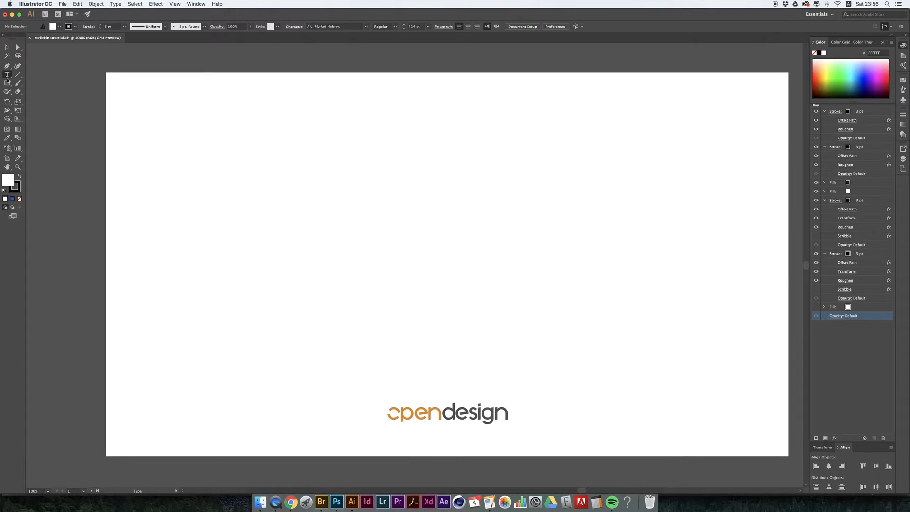
{"action": "left_click", "coordinate": [324, 203]}
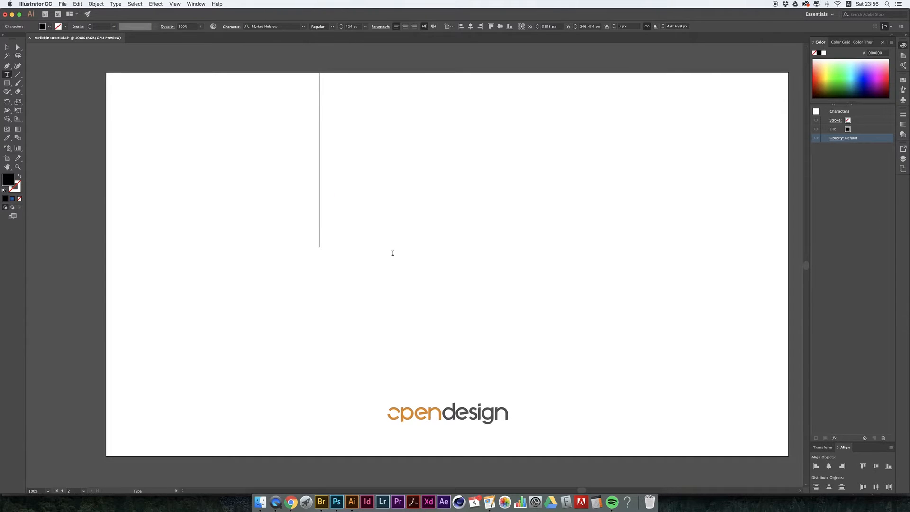
{"action": "type", "text": "live"}
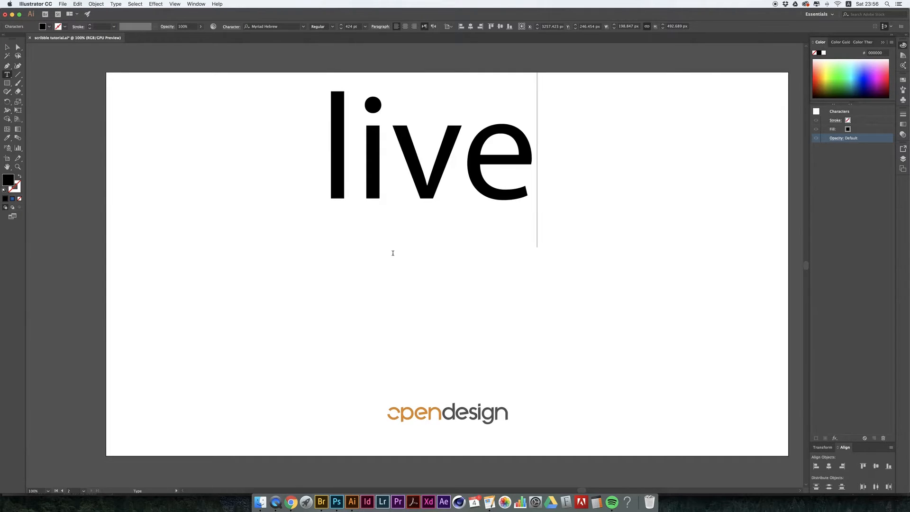
{"action": "type", "text": " text"}
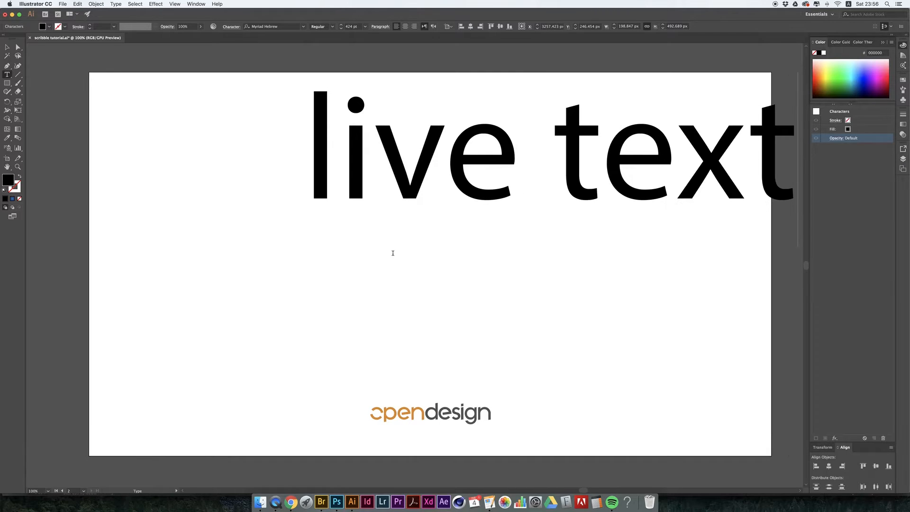
- Move the text to the middle of the white artboard, centre its paragraph and centre it horizontally on the artboard
{"action": "key", "text": "Escape"}
{"action": "left_click_drag", "start_coordinate": [430, 130], "coordinate": [309, 221]}
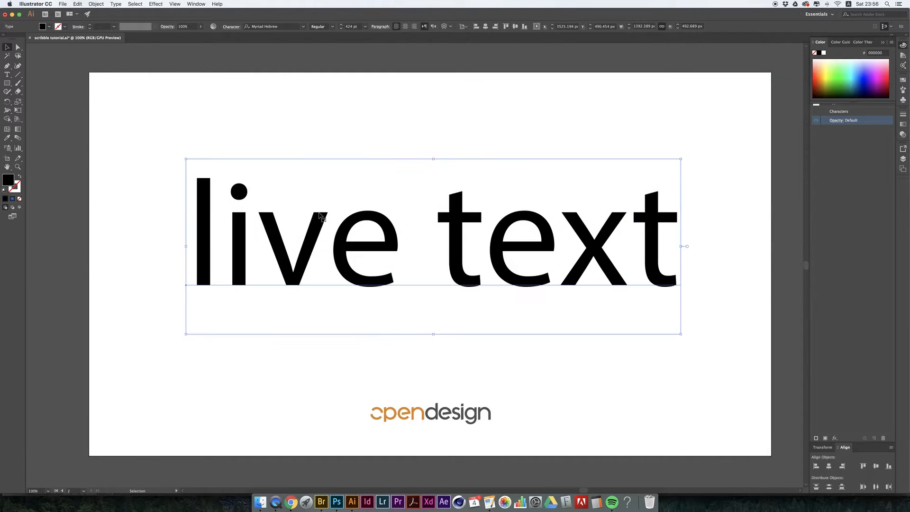
{"action": "left_click", "coordinate": [405, 26]}
{"action": "key", "text": "super+z"}
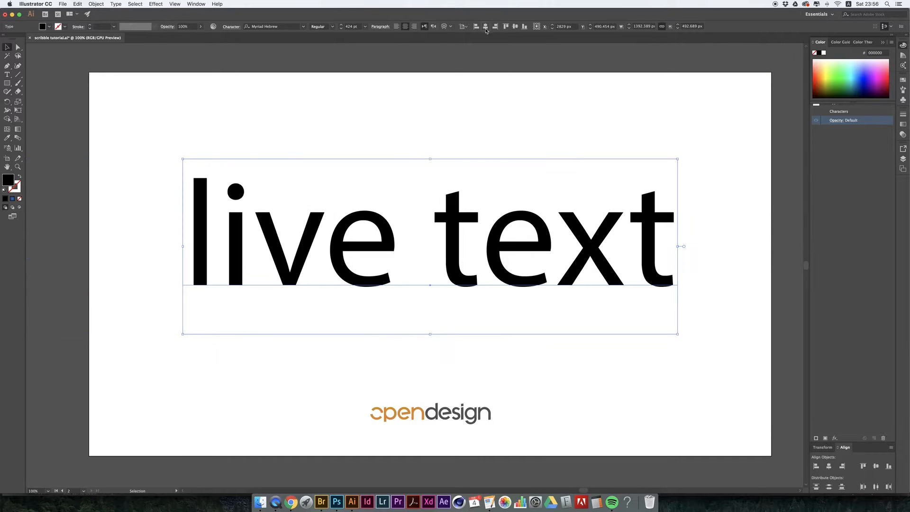
{"action": "left_click", "coordinate": [585, 108]}
{"action": "left_click_drag", "start_coordinate": [611, 126], "coordinate": [602, 128]}
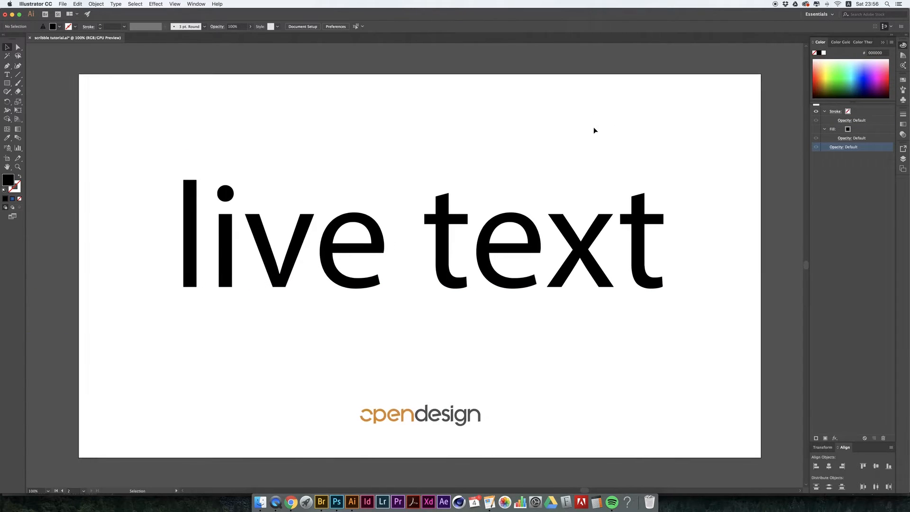
- Pull the Color group off the Appearance settings it covers and close it
{"action": "left_click", "coordinate": [200, 5]}
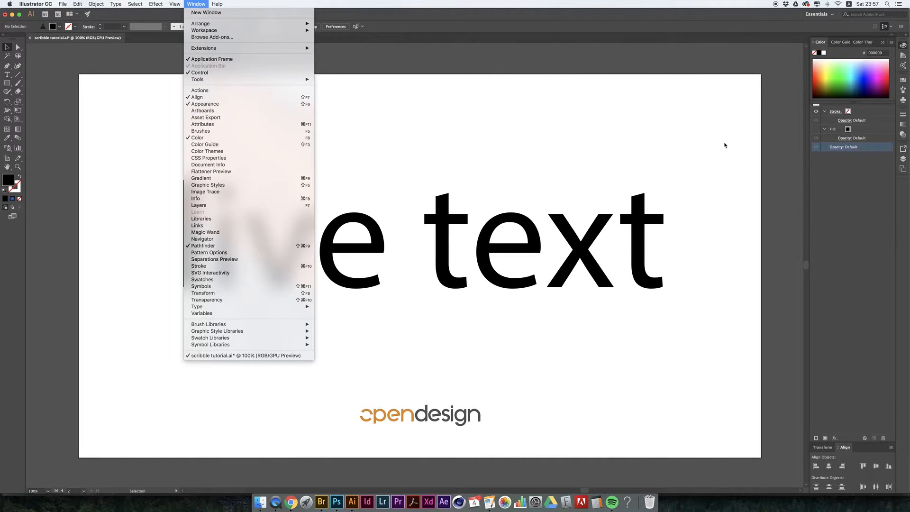
{"action": "left_click", "coordinate": [864, 224]}
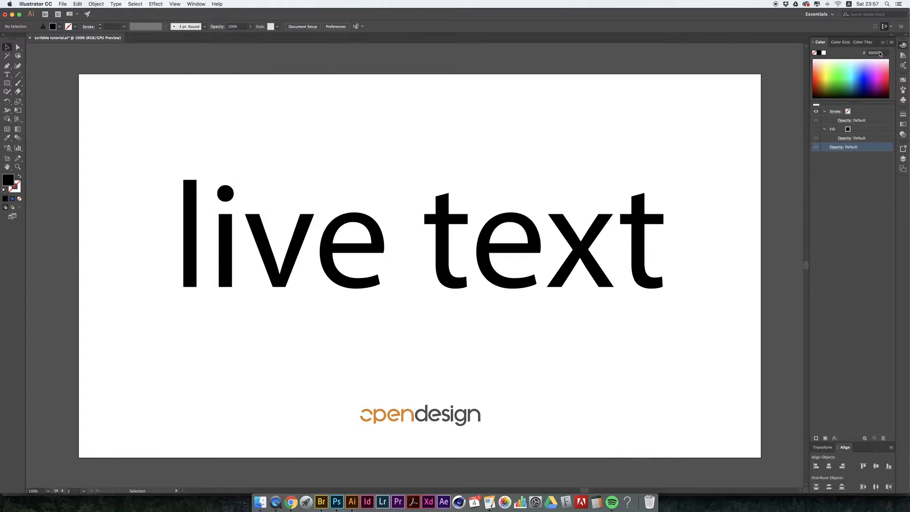
{"action": "left_click", "coordinate": [877, 107]}
{"action": "left_click_drag", "start_coordinate": [877, 107], "coordinate": [878, 105]}
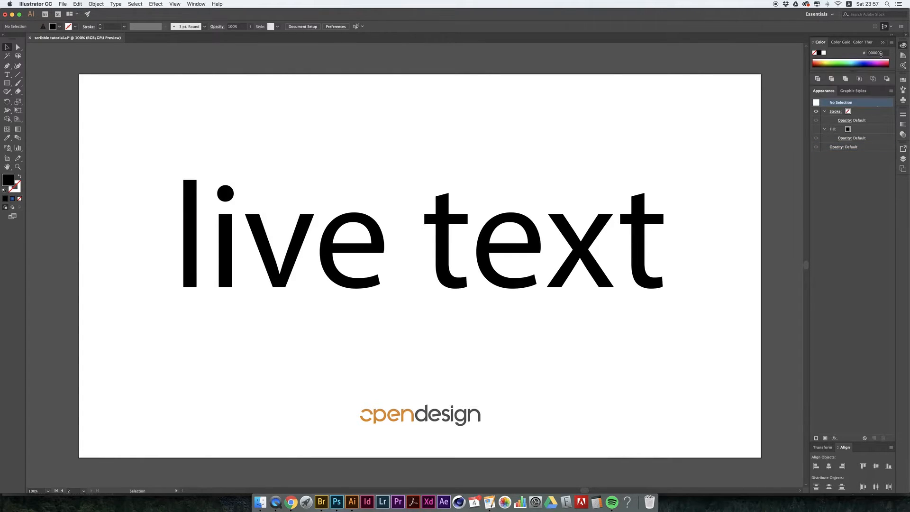
{"action": "left_click_drag", "start_coordinate": [878, 43], "coordinate": [647, 41]}
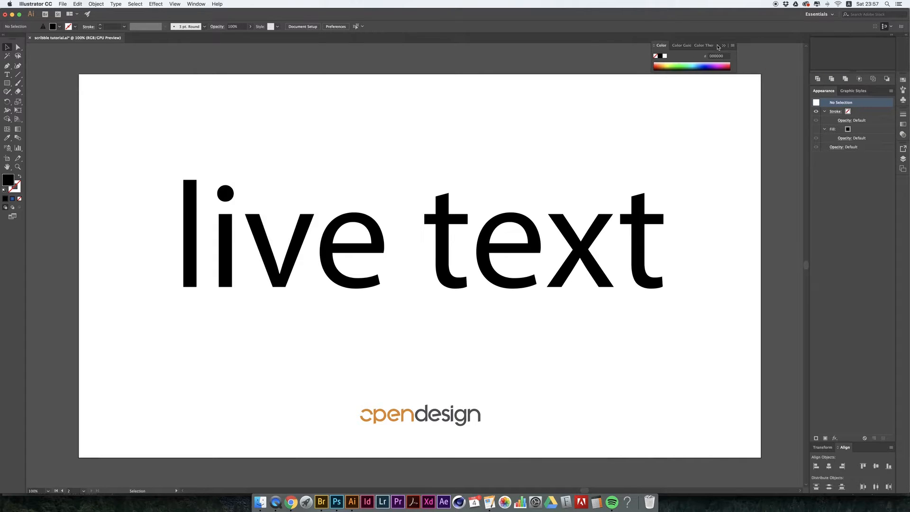
{"action": "left_click", "coordinate": [647, 41]}
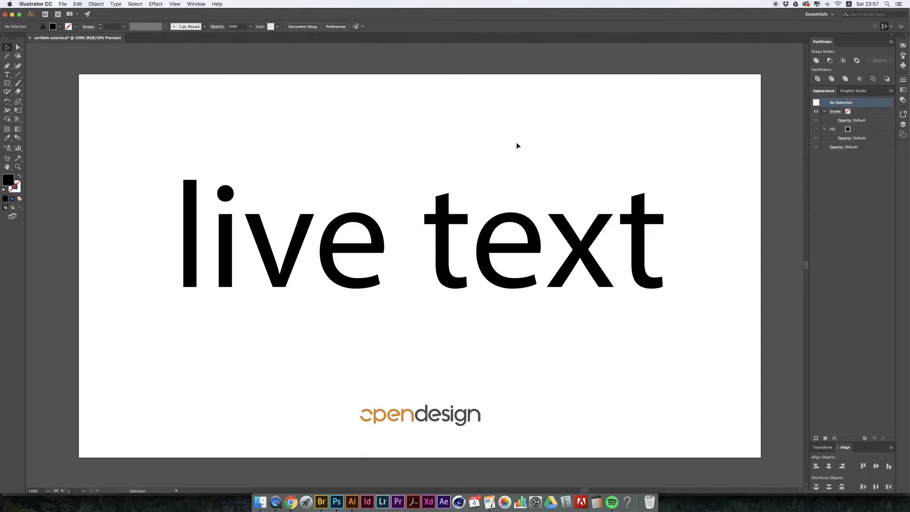
- Inspect the character-level fill and stroke of the live text
{"action": "left_click", "coordinate": [472, 254]}
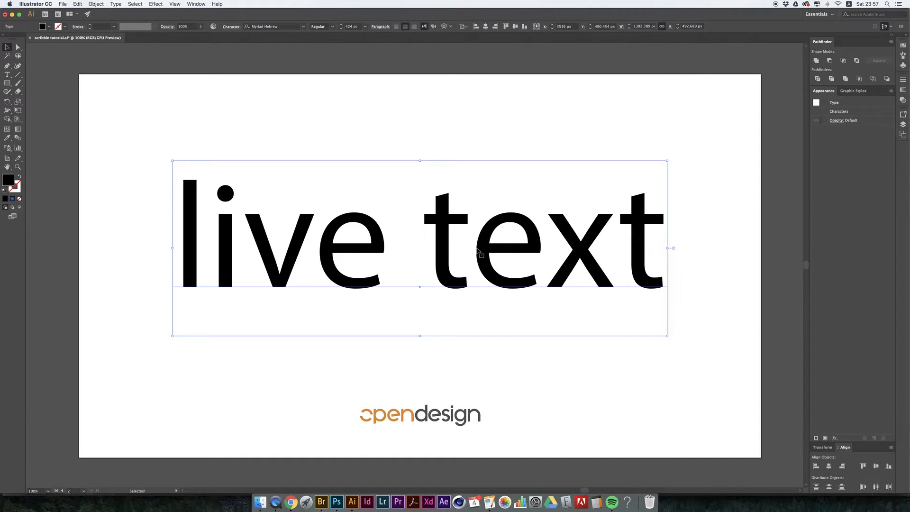
{"action": "double_click", "coordinate": [837, 112]}
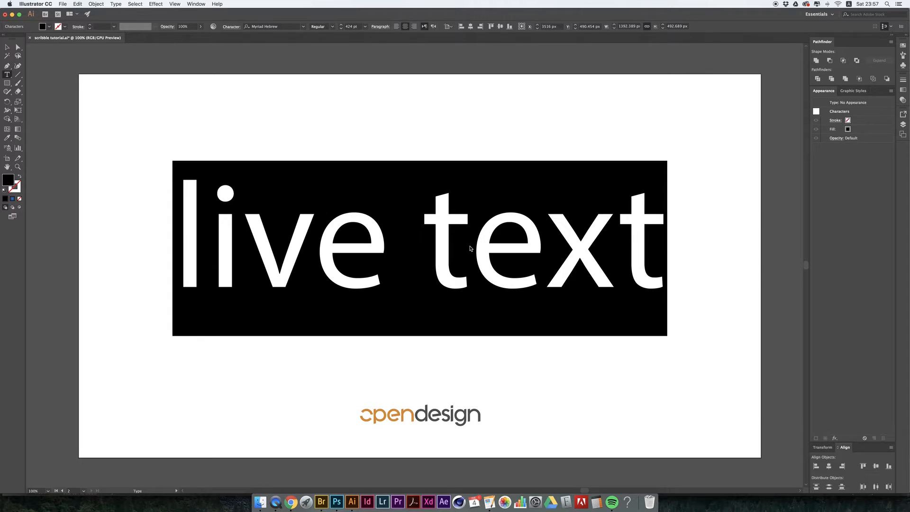
{"action": "key", "text": "Escape"}
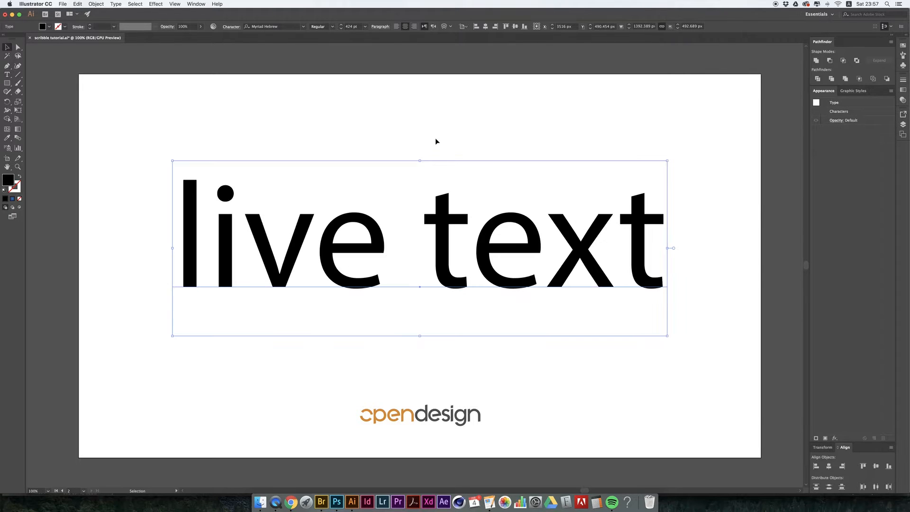
{"action": "left_click", "coordinate": [435, 138]}
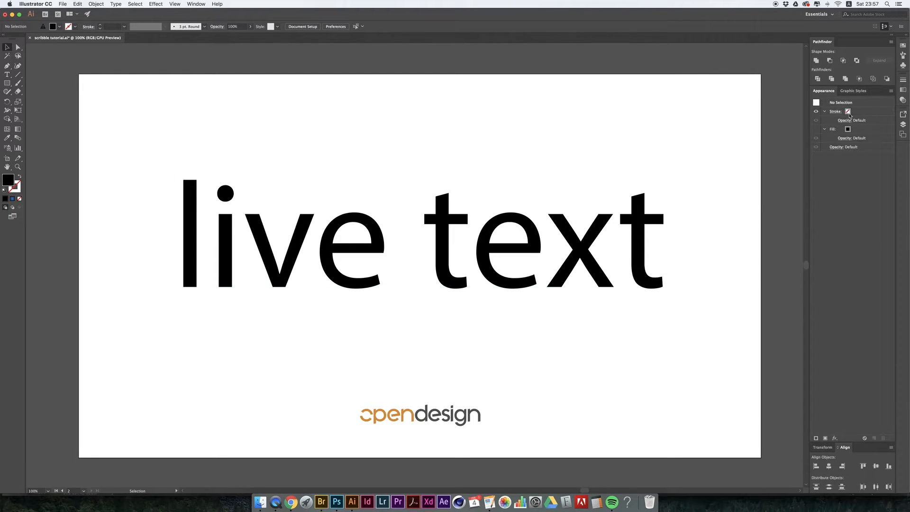
- Add a new fill to the live text object above its characters
{"action": "left_click", "coordinate": [532, 229]}
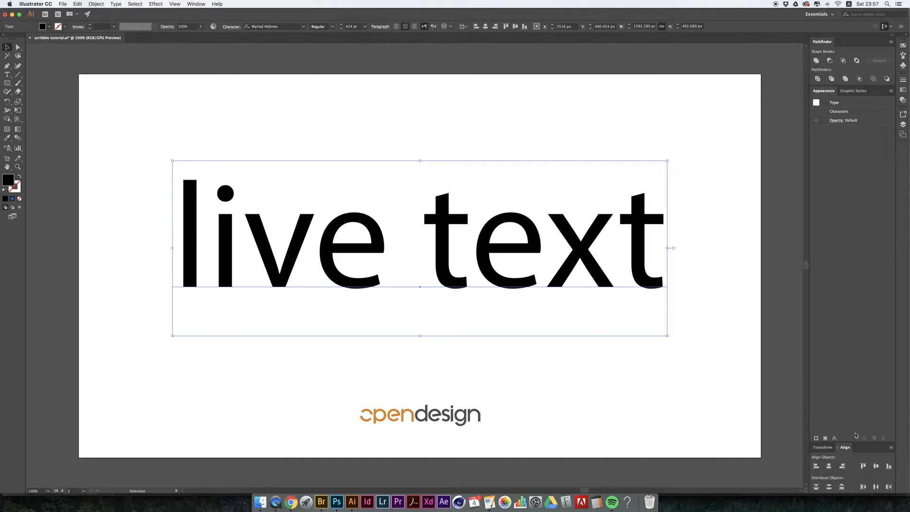
{"action": "left_click", "coordinate": [825, 439]}
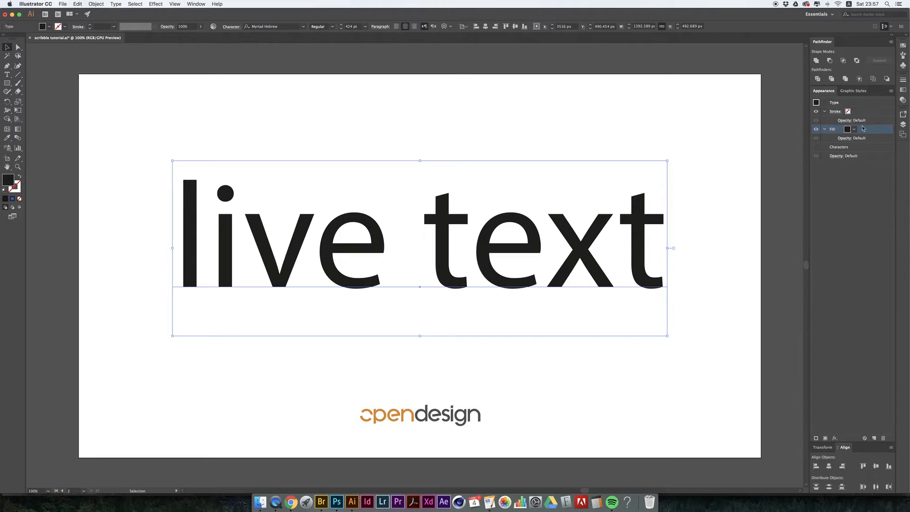
{"action": "left_click", "coordinate": [839, 148]}
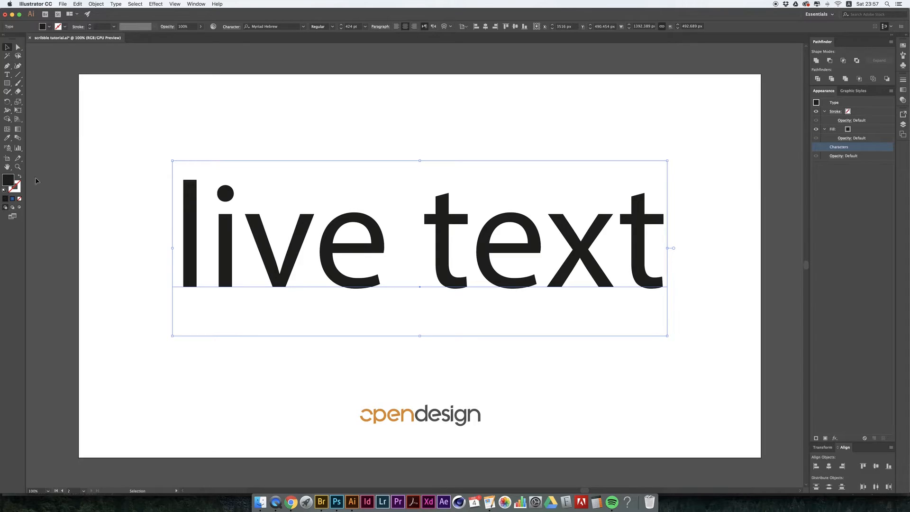
- Set the fill of all the text's characters to none
{"action": "double_click", "coordinate": [522, 224]}
{"action": "key", "text": "super+a"}
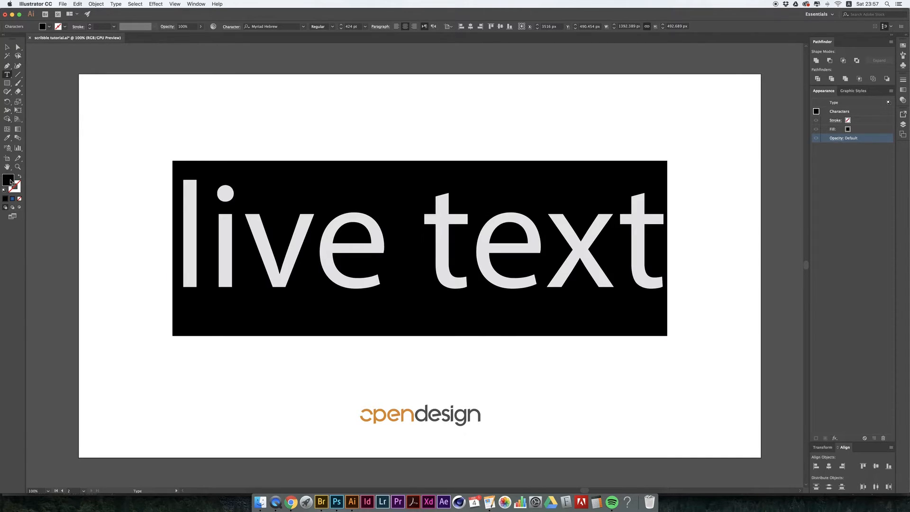
{"action": "left_click", "coordinate": [19, 198]}
{"action": "left_click", "coordinate": [8, 47]}
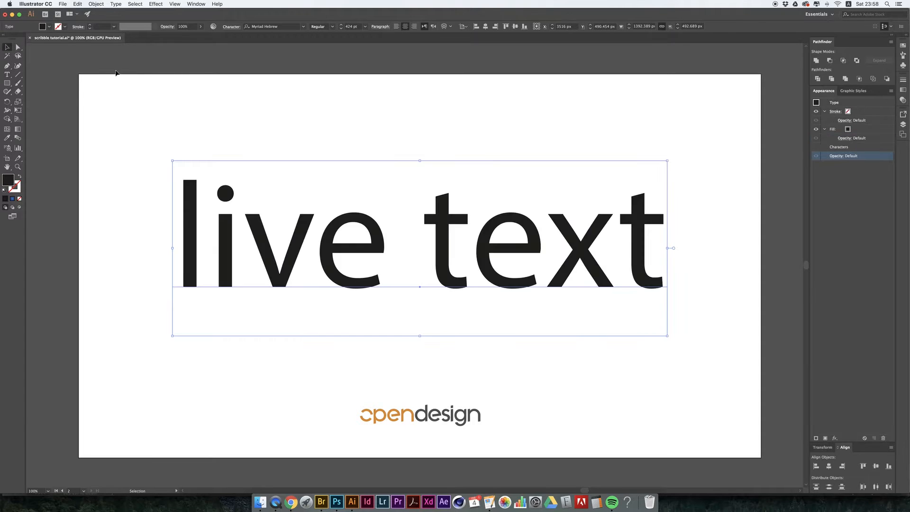
{"action": "left_click", "coordinate": [205, 82]}
- Set the text object's new fill to the Black swatch
{"action": "left_click", "coordinate": [422, 266]}
{"action": "left_click", "coordinate": [847, 129]}
{"action": "left_click", "coordinate": [848, 129]}
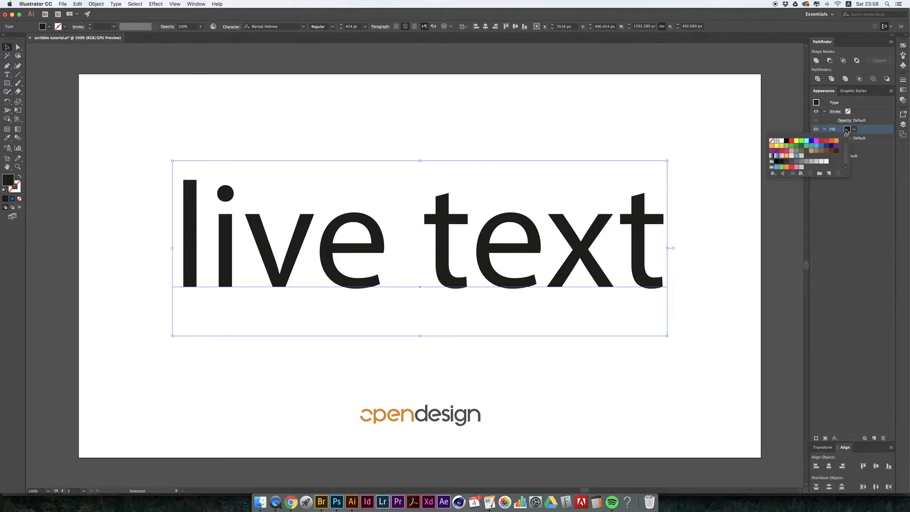
{"action": "left_click", "coordinate": [795, 147]}
{"action": "left_click", "coordinate": [791, 146]}
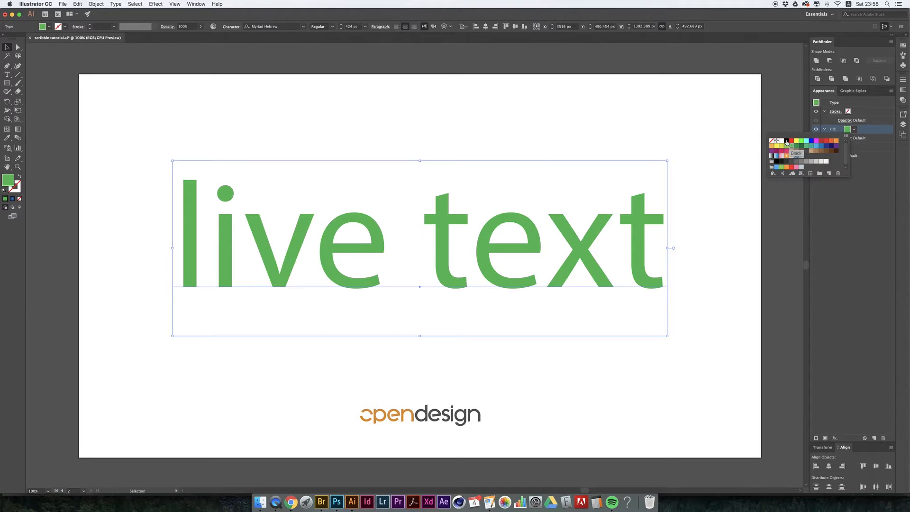
{"action": "left_click", "coordinate": [786, 141]}
{"action": "left_click", "coordinate": [664, 112]}
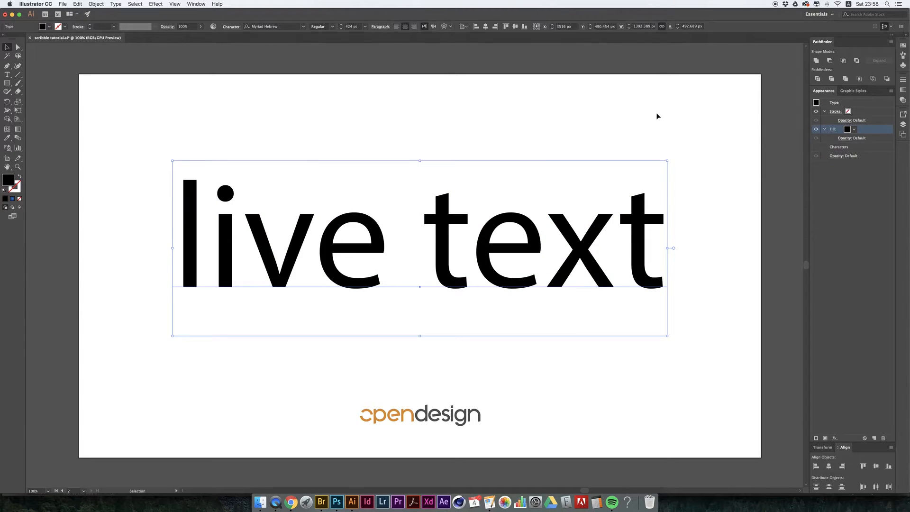
- Change the font style of the whole live text to Bold
{"action": "triple_click", "coordinate": [330, 211]}
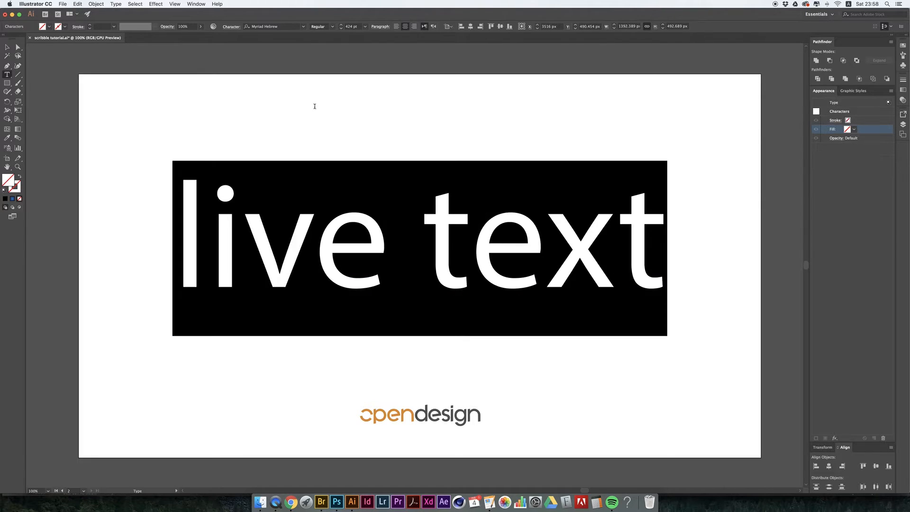
{"action": "left_click", "coordinate": [332, 26]}
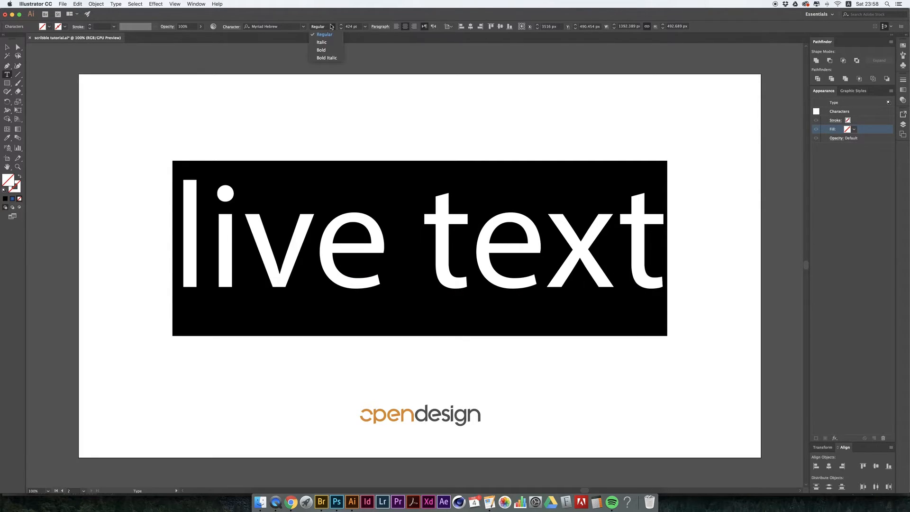
{"action": "left_click", "coordinate": [326, 51]}
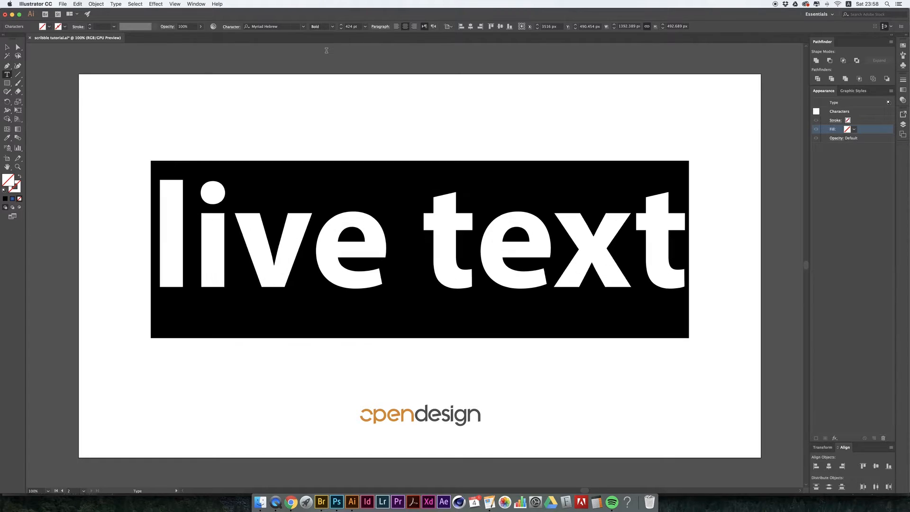
{"action": "left_click", "coordinate": [361, 171]}
{"action": "left_click", "coordinate": [7, 47]}
{"action": "left_click", "coordinate": [366, 154]}
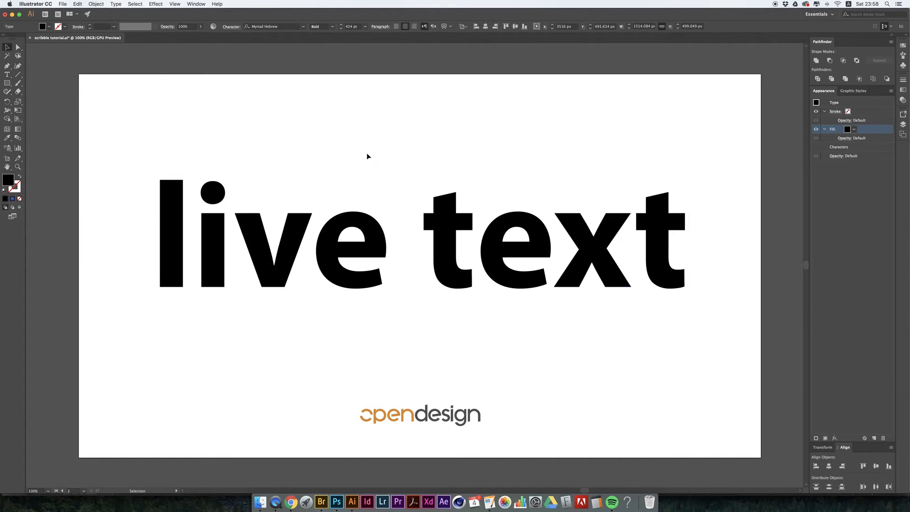
- Start a Scribble effect on the live text's black fill with its preview on and the options clear of most letters
{"action": "left_click", "coordinate": [416, 254]}
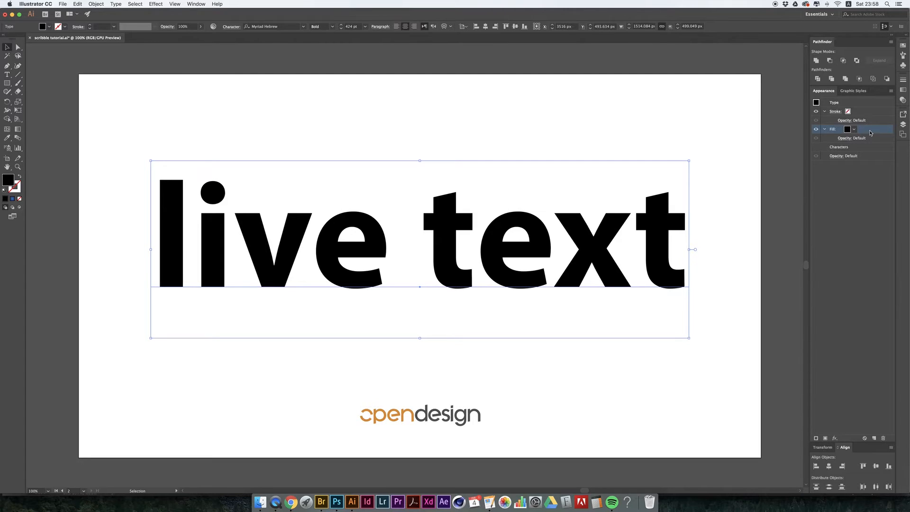
{"action": "left_click", "coordinate": [156, 4]}
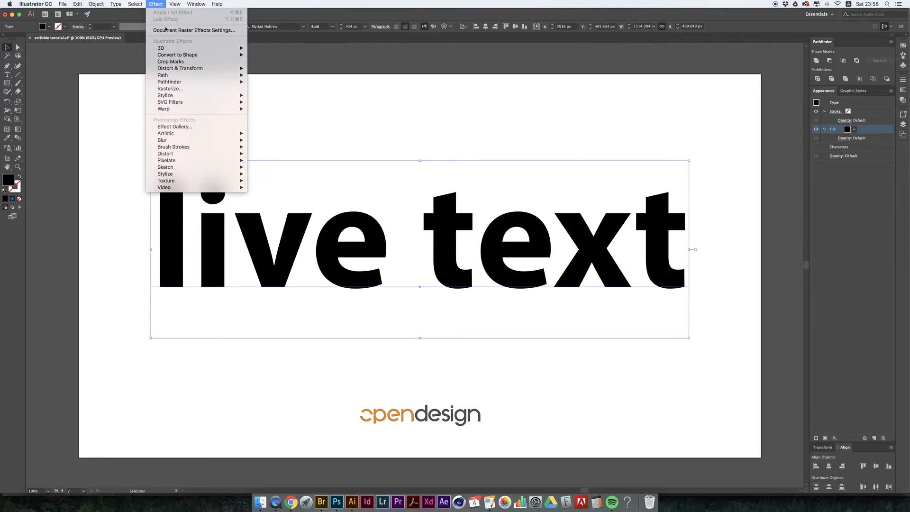
{"action": "mouse_move", "coordinate": [187, 70]}
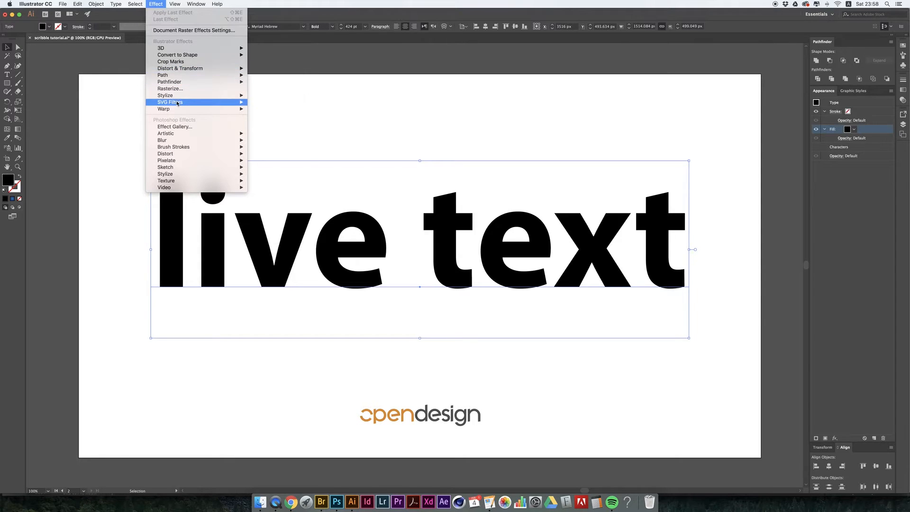
{"action": "mouse_move", "coordinate": [236, 95]}
{"action": "left_click", "coordinate": [265, 129]}
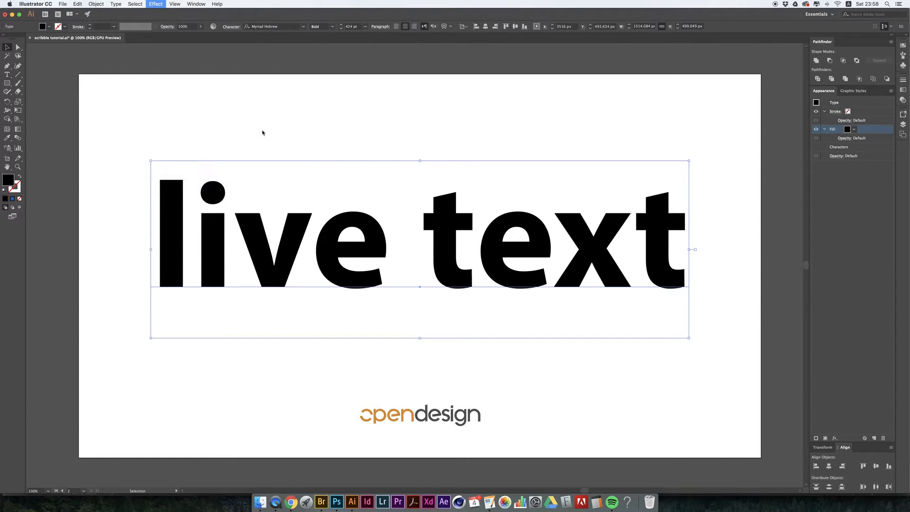
{"action": "mouse_move", "coordinate": [399, 285]}
{"action": "left_mouse_down"}
{"action": "mouse_move", "coordinate": [663, 288]}
{"action": "mouse_move", "coordinate": [473, 225]}
{"action": "mouse_move", "coordinate": [672, 242]}
{"action": "left_mouse_up"}
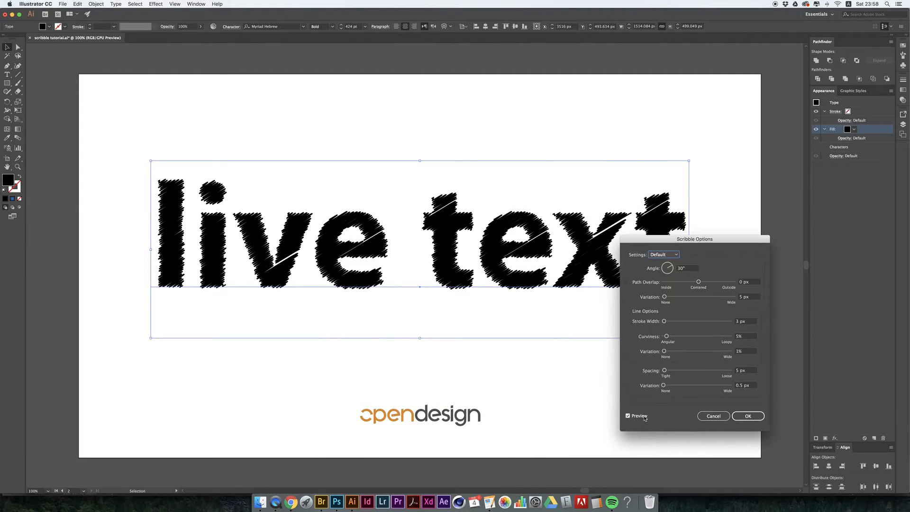
{"action": "left_click_drag", "start_coordinate": [695, 241], "coordinate": [684, 239]}
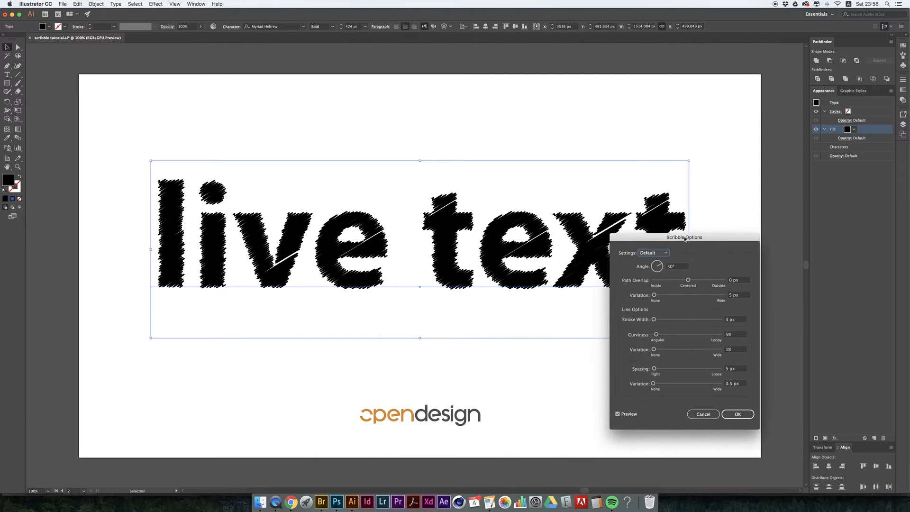
- Set the Scribble effect's path overlap to -6.53 px and the overlap variation to 12 px
{"action": "left_click_drag", "start_coordinate": [688, 280], "coordinate": [685, 281]}
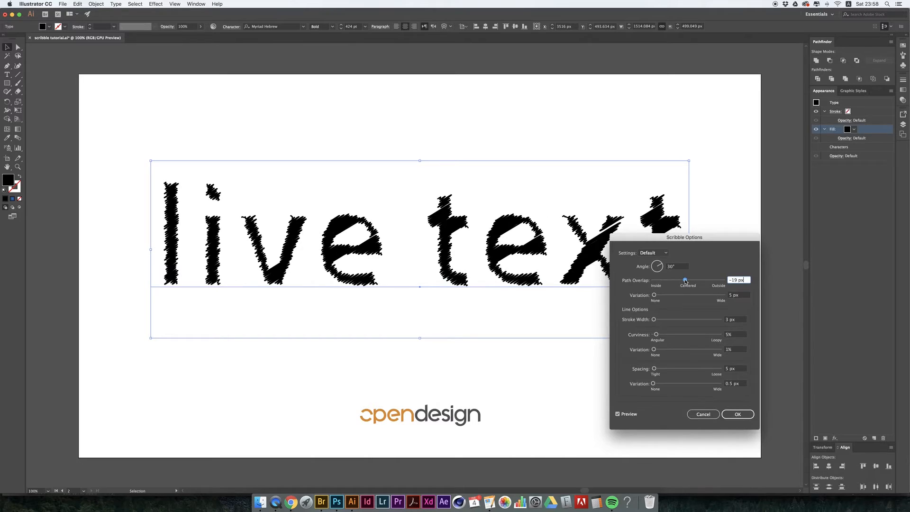
{"action": "left_click_drag", "start_coordinate": [684, 280], "coordinate": [687, 282]}
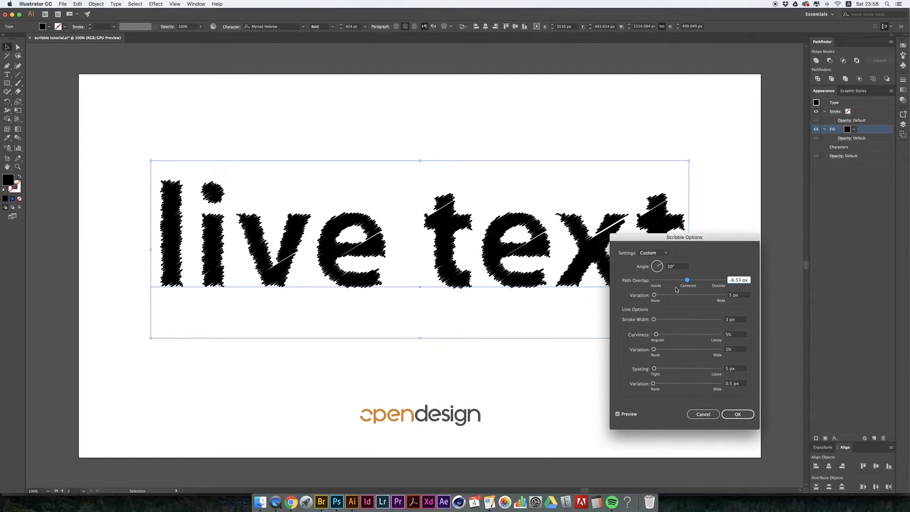
{"action": "left_click", "coordinate": [654, 295]}
{"action": "left_click_drag", "start_coordinate": [655, 295], "coordinate": [656, 295]}
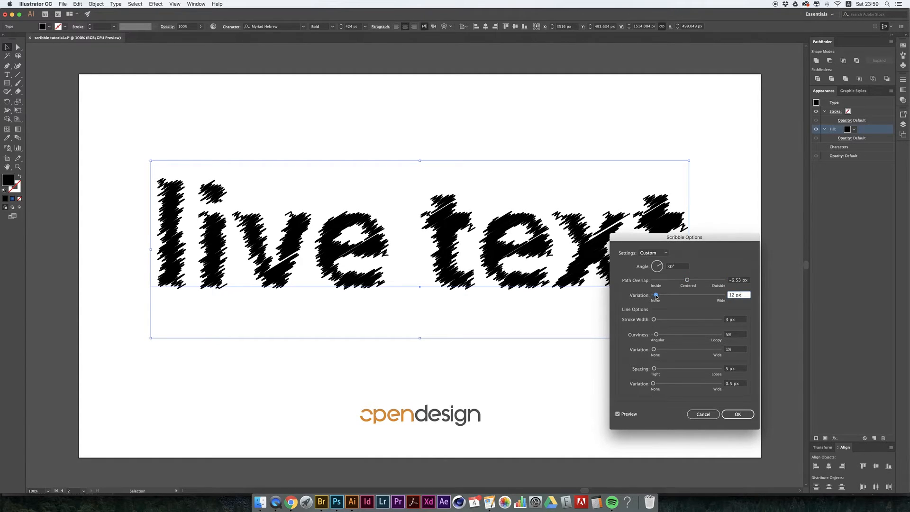
{"action": "mouse_move", "coordinate": [654, 238]}
{"action": "left_mouse_down"}
{"action": "mouse_move", "coordinate": [667, 240]}
{"action": "mouse_move", "coordinate": [609, 236]}
{"action": "mouse_move", "coordinate": [638, 240]}
{"action": "left_mouse_up"}
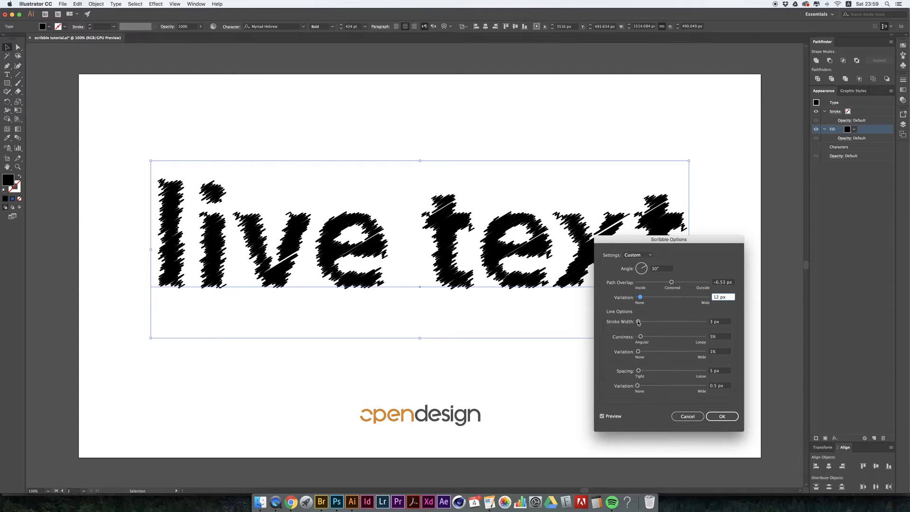
- Set the Scribble line spacing to 8 px and the spacing variation to 1 px
{"action": "left_click_drag", "start_coordinate": [638, 321], "coordinate": [637, 322]}
{"action": "left_click_drag", "start_coordinate": [641, 337], "coordinate": [640, 338]}
{"action": "left_click_drag", "start_coordinate": [638, 373], "coordinate": [639, 372]}
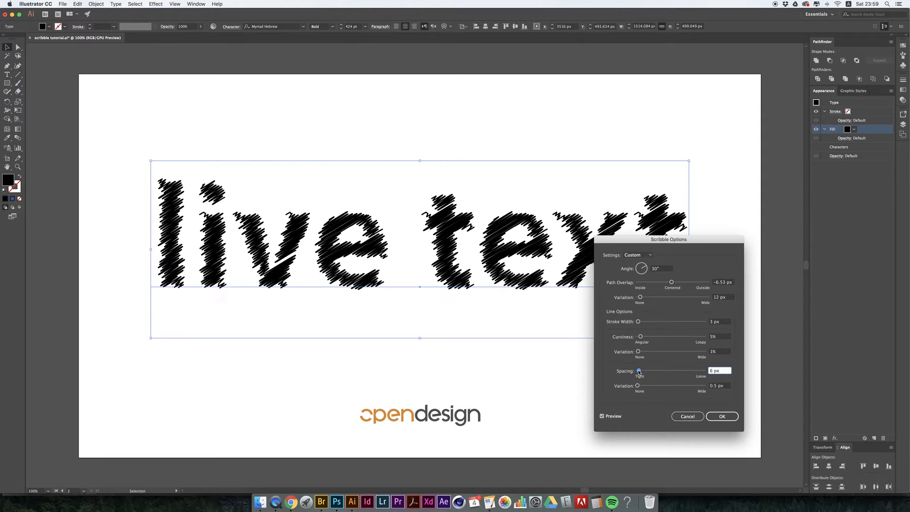
{"action": "left_click_drag", "start_coordinate": [639, 372], "coordinate": [639, 373]}
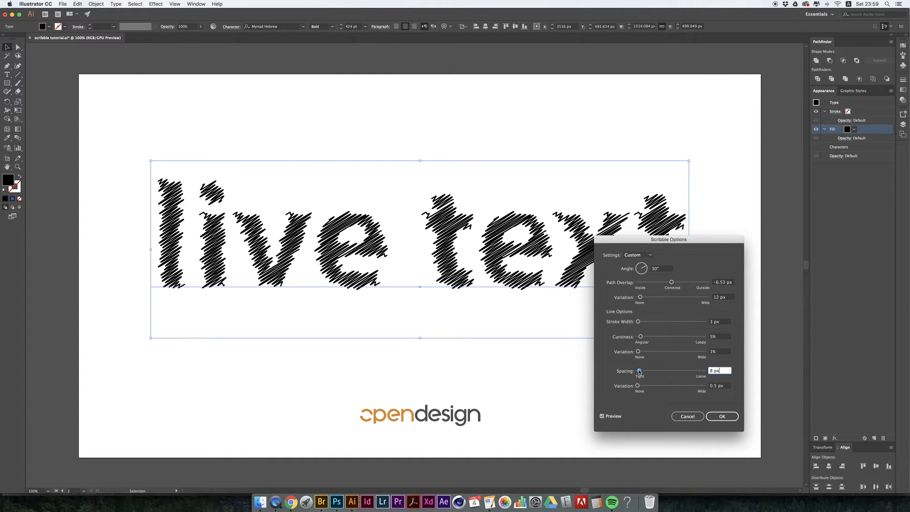
{"action": "left_click_drag", "start_coordinate": [639, 372], "coordinate": [638, 372]}
{"action": "left_click_drag", "start_coordinate": [640, 386], "coordinate": [638, 386]}
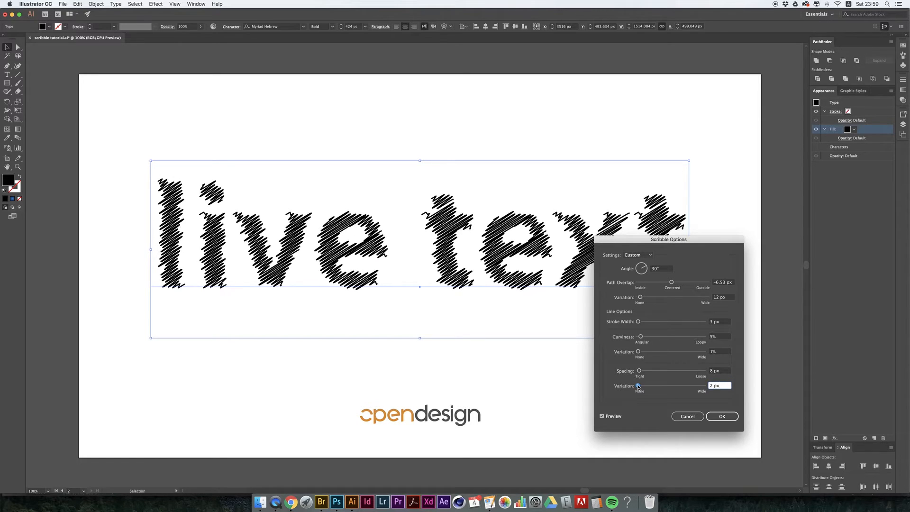
{"action": "left_click_drag", "start_coordinate": [720, 386], "coordinate": [709, 386]}
{"action": "type", "text": "1"}
{"action": "left_click", "coordinate": [717, 370]}
- Set the Scribble path overlap to -12.3 px and apply the effect to the fill
{"action": "mouse_move", "coordinate": [597, 238]}
{"action": "left_mouse_down"}
{"action": "mouse_move", "coordinate": [650, 261]}
{"action": "mouse_move", "coordinate": [456, 262]}
{"action": "mouse_move", "coordinate": [497, 237]}
{"action": "left_mouse_up"}
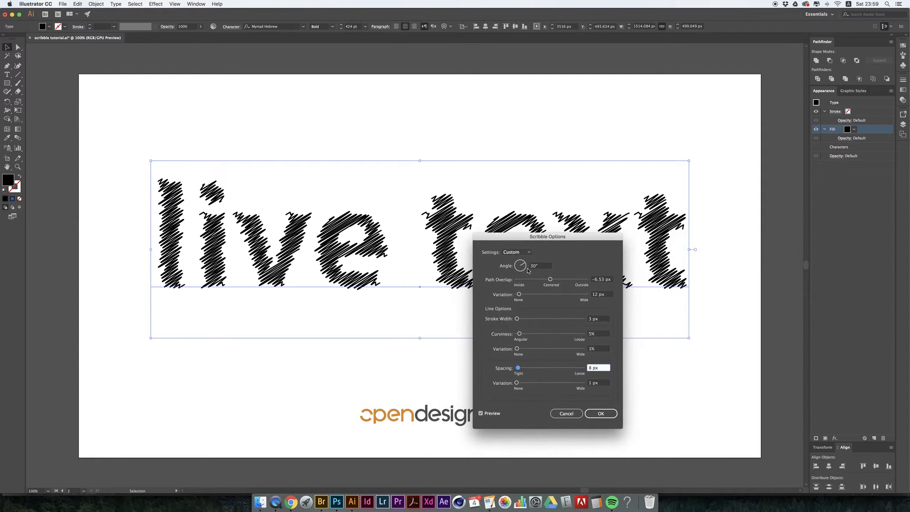
{"action": "left_click_drag", "start_coordinate": [551, 279], "coordinate": [549, 279]}
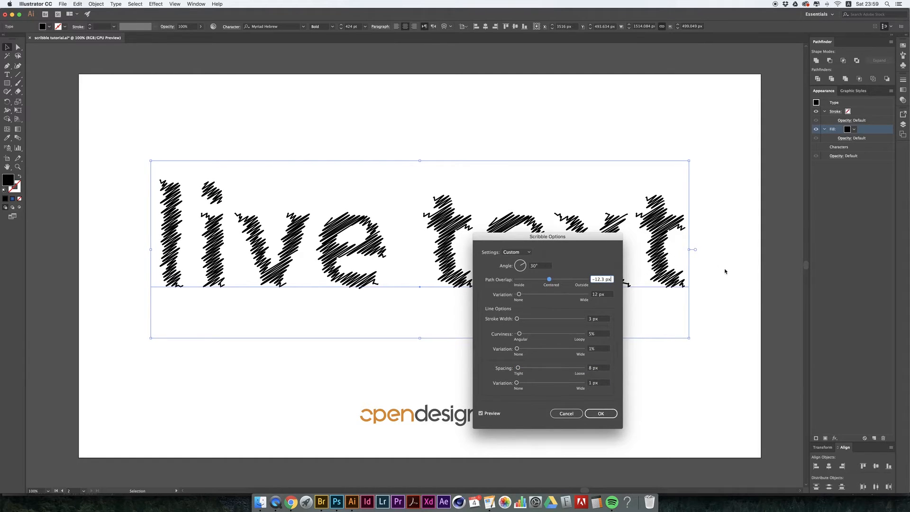
{"action": "mouse_move", "coordinate": [592, 241]}
{"action": "left_mouse_down"}
{"action": "mouse_move", "coordinate": [627, 249]}
{"action": "mouse_move", "coordinate": [574, 229]}
{"action": "left_mouse_up"}
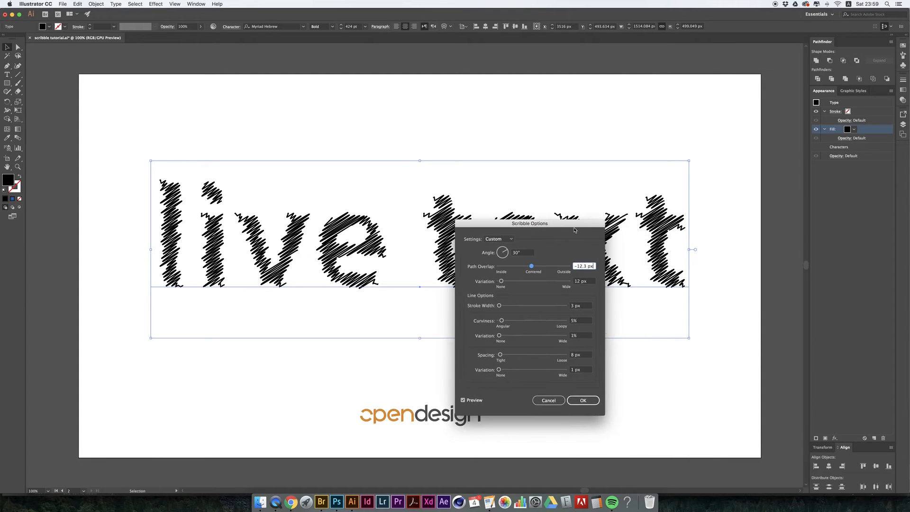
{"action": "left_click", "coordinate": [581, 399]}
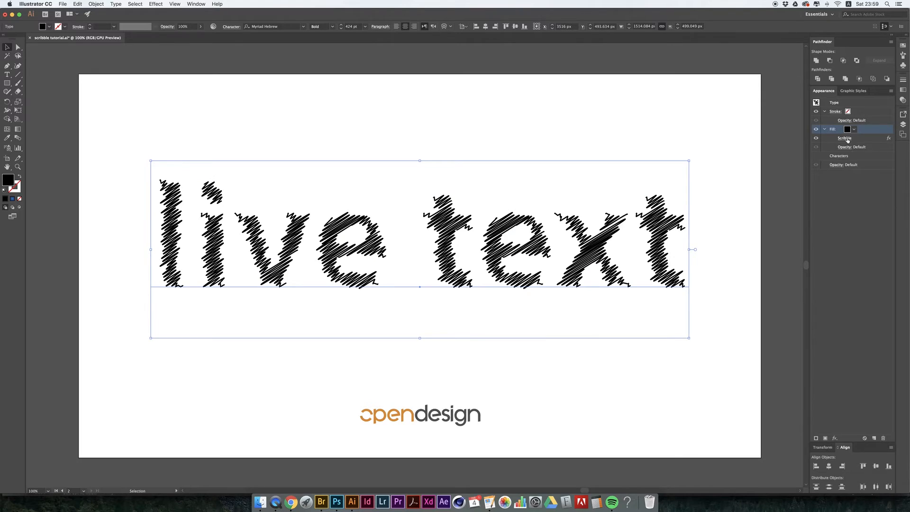
- Set the colour of the live text object's stroke to the Black swatch
{"action": "left_click", "coordinate": [853, 112]}
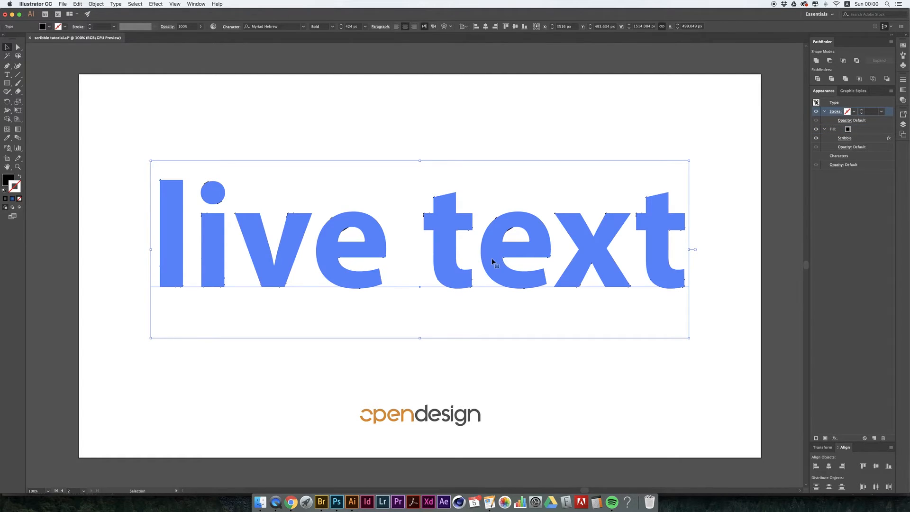
{"action": "left_click", "coordinate": [854, 112]}
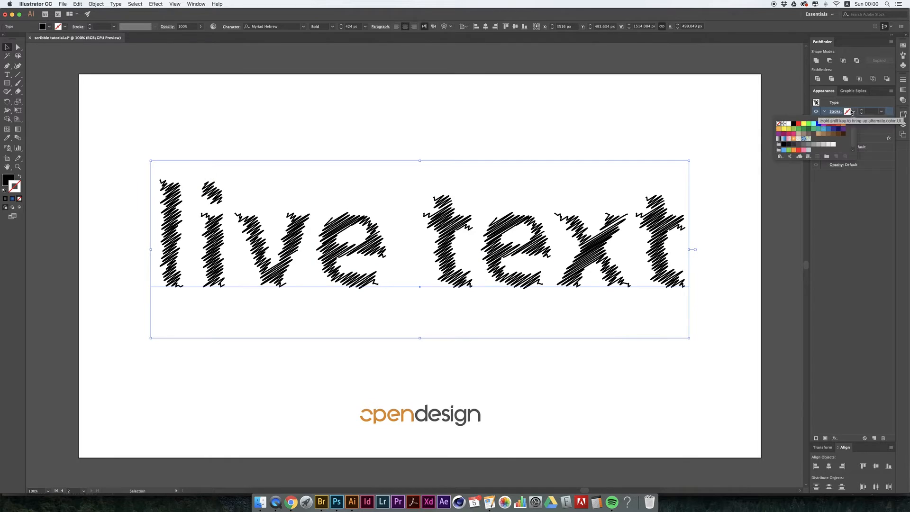
{"action": "left_click", "coordinate": [791, 128]}
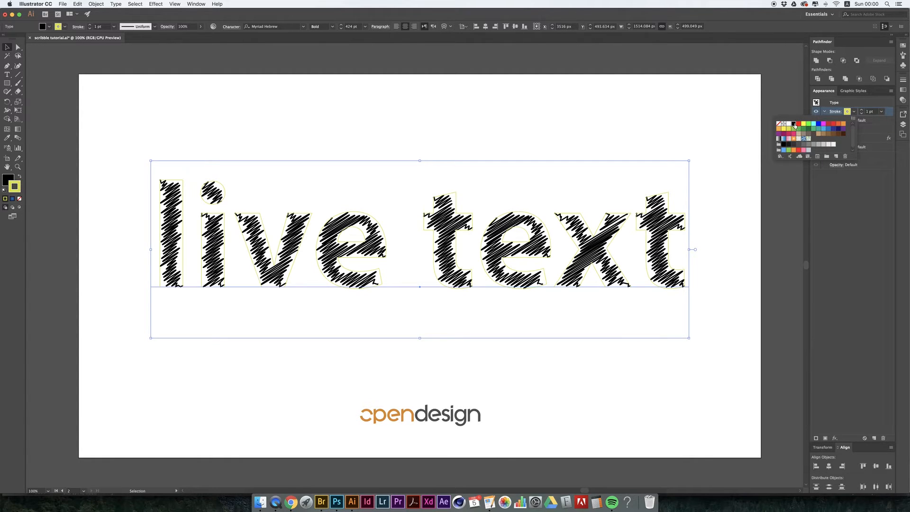
{"action": "left_click", "coordinate": [793, 123]}
- Set the text's stroke weight to 3 pt and check it against the stroke width in the fill's Scribble options
{"action": "left_click", "coordinate": [881, 111]}
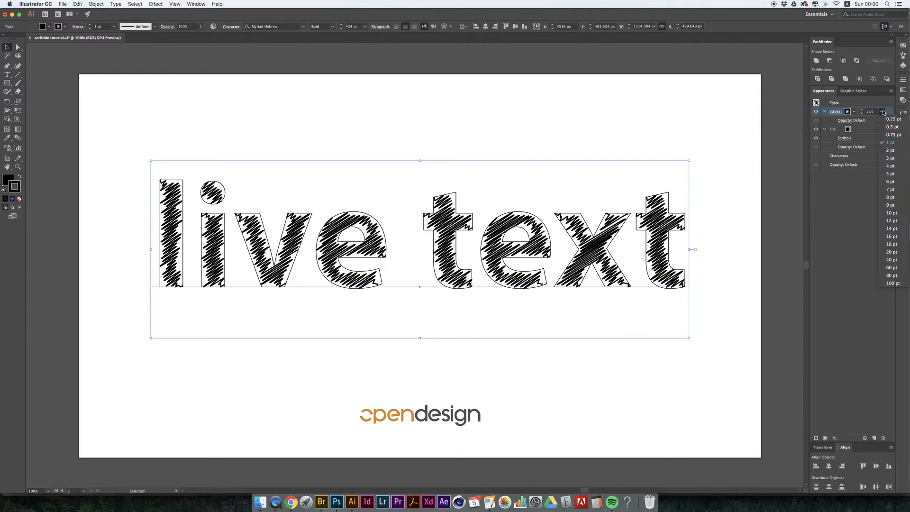
{"action": "left_click", "coordinate": [891, 167]}
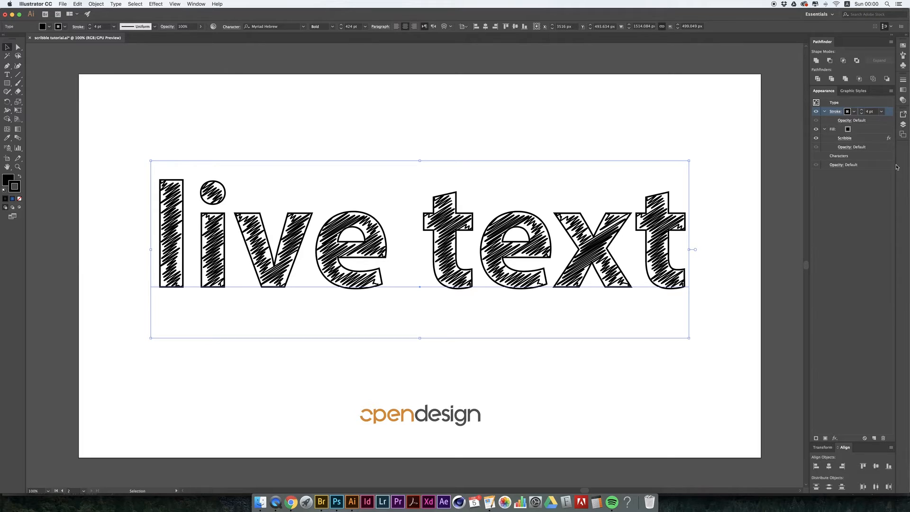
{"action": "left_click", "coordinate": [881, 112]}
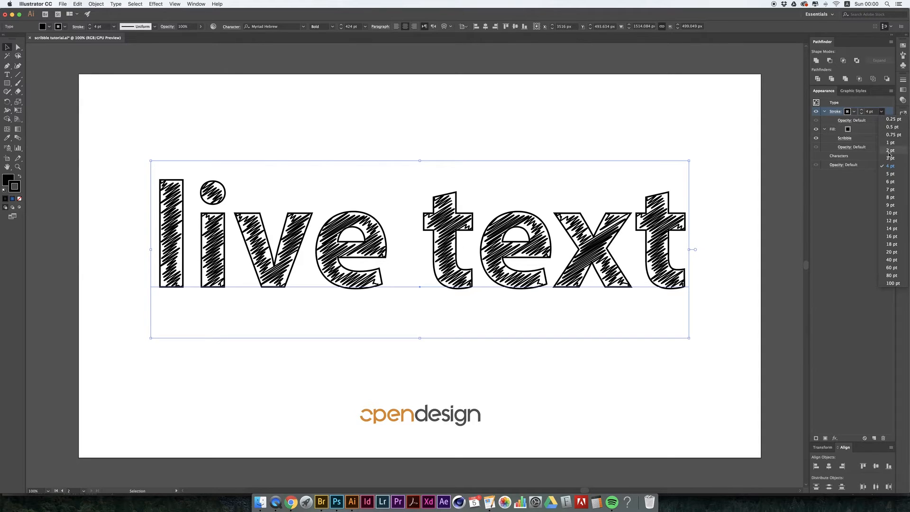
{"action": "left_click", "coordinate": [890, 158]}
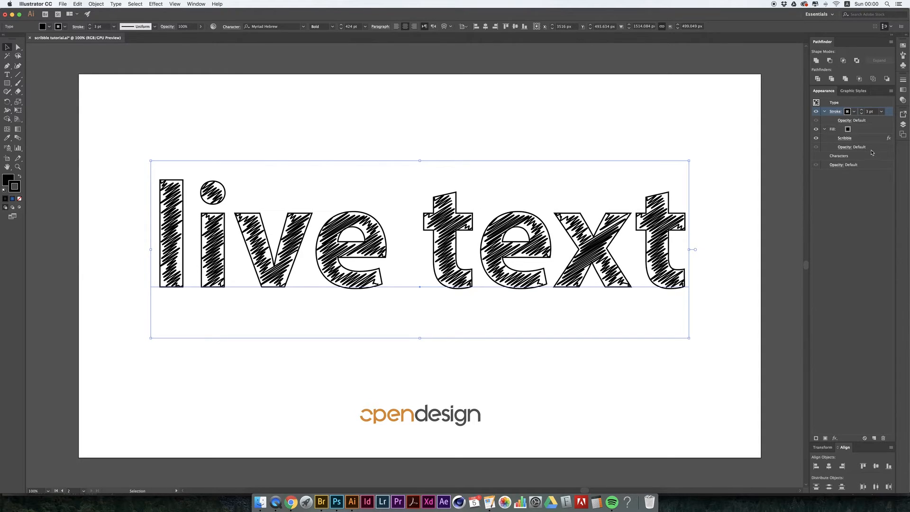
{"action": "left_click", "coordinate": [845, 139]}
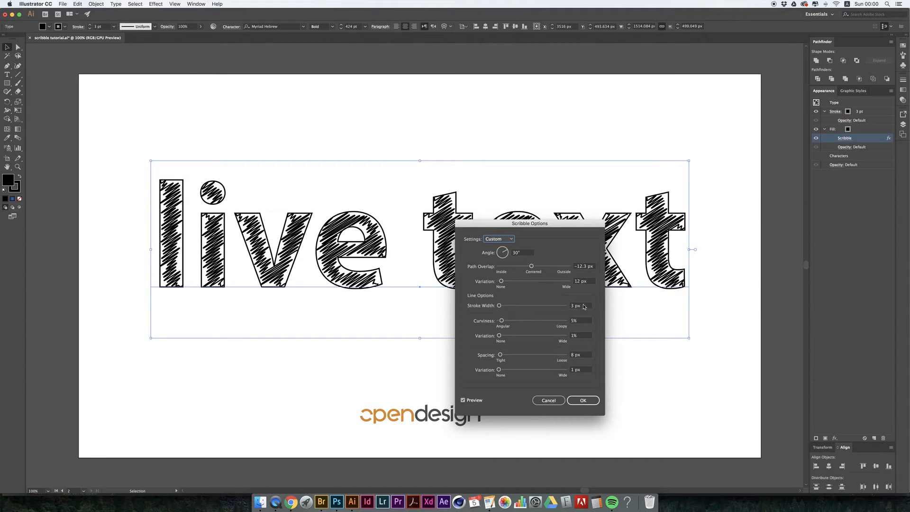
{"action": "left_click", "coordinate": [548, 400]}
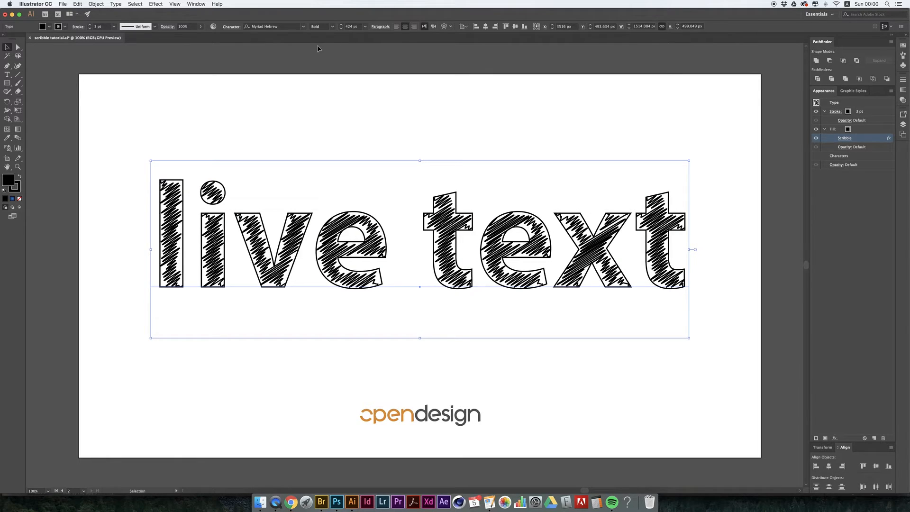
- Start a Roughen effect on the text's stroke with its preview on and the options moved clear of the letters
{"action": "left_click", "coordinate": [162, 3]}
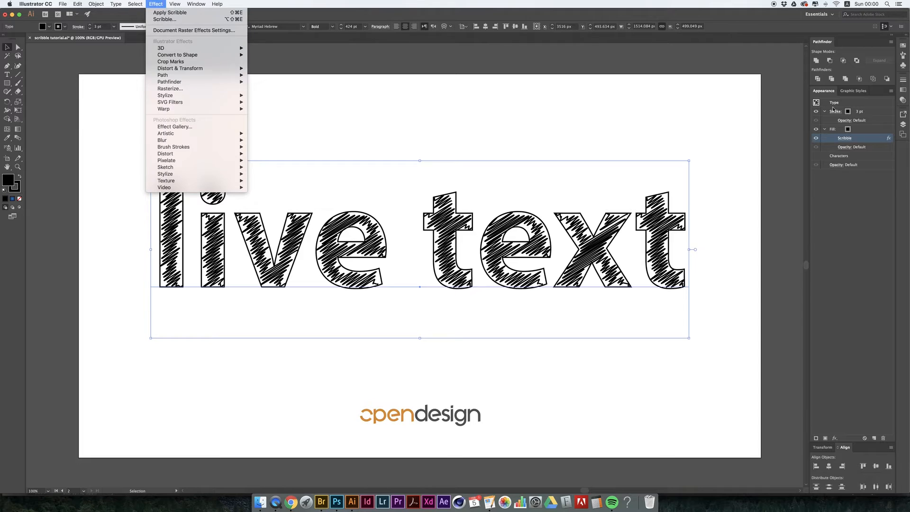
{"action": "left_click", "coordinate": [873, 112]}
{"action": "left_click", "coordinate": [873, 111]}
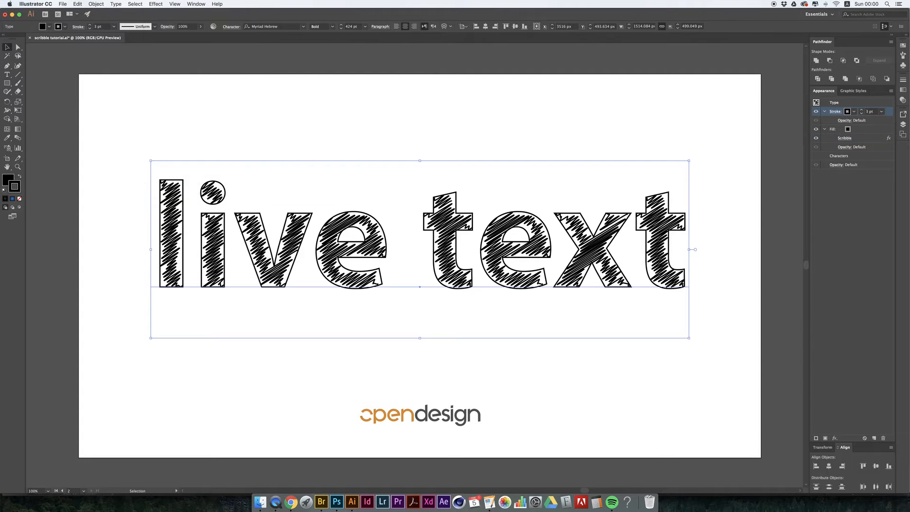
{"action": "left_click", "coordinate": [157, 3]}
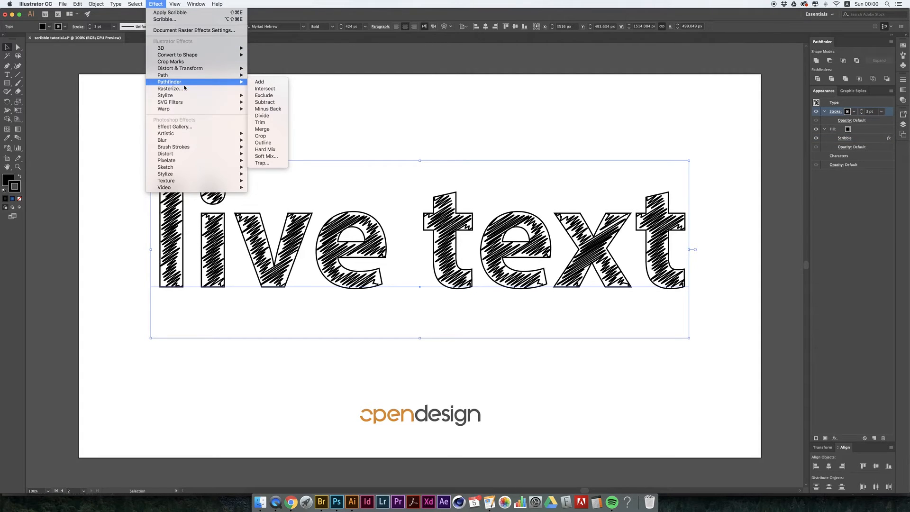
{"action": "mouse_move", "coordinate": [186, 97]}
{"action": "mouse_move", "coordinate": [185, 68]}
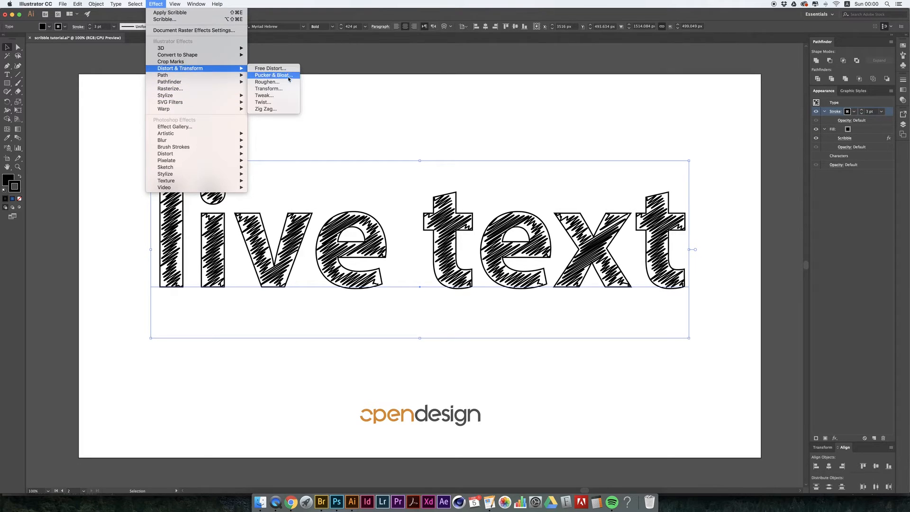
{"action": "left_click", "coordinate": [294, 82]}
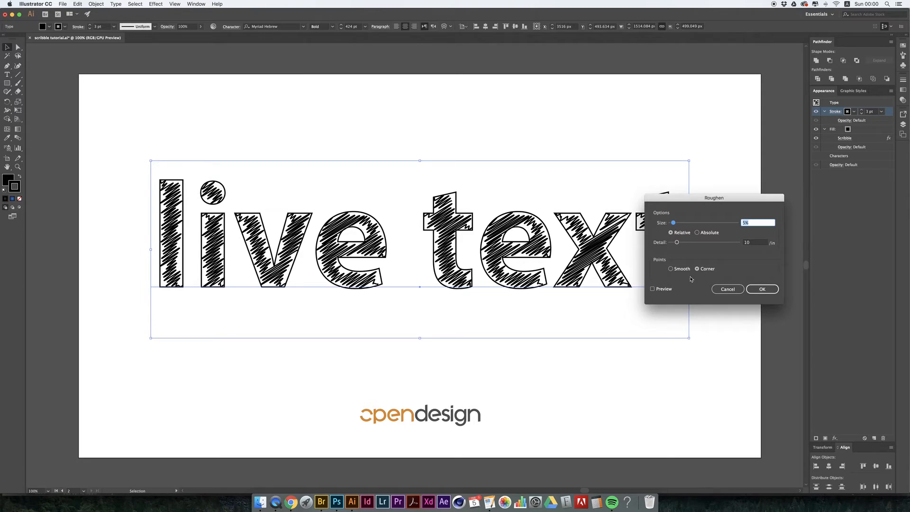
{"action": "left_click", "coordinate": [666, 291]}
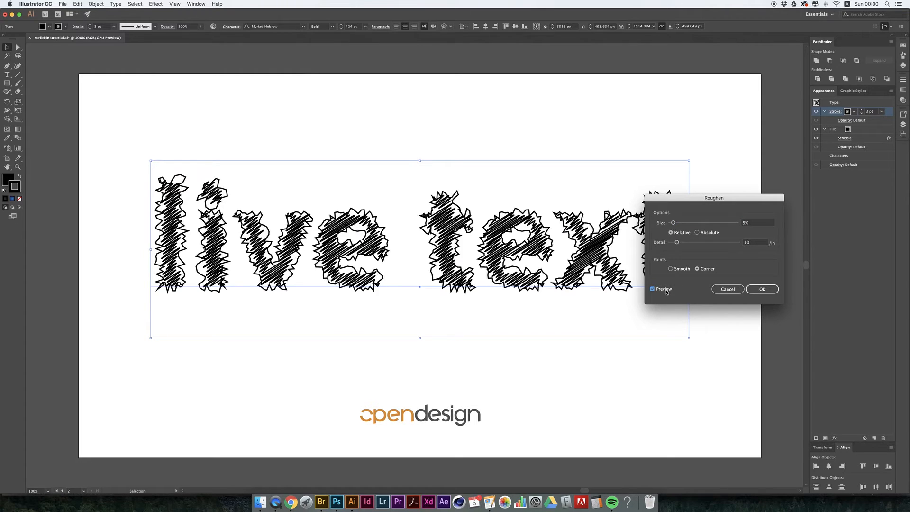
{"action": "left_click_drag", "start_coordinate": [684, 201], "coordinate": [484, 39]}
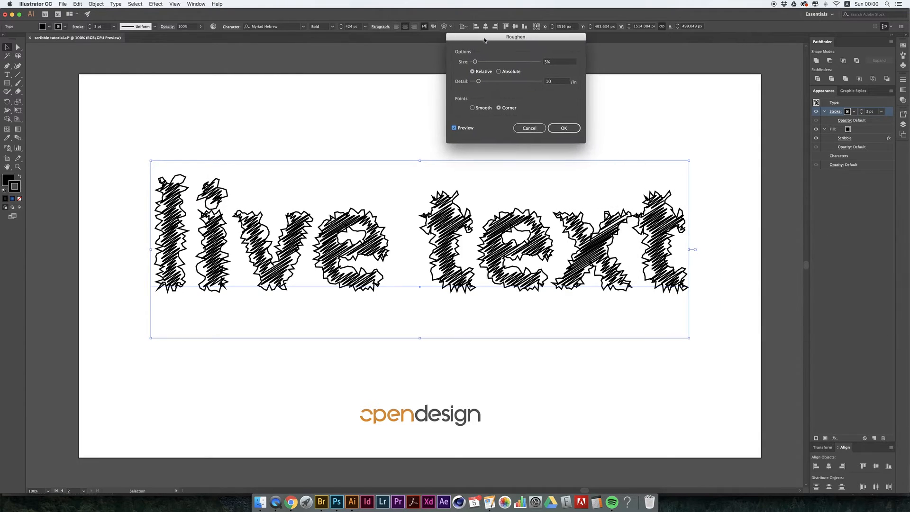
- Set the Roughen effect to an absolute size of 8 px, detail 3/in and smooth points, and apply it to the stroke
{"action": "left_click", "coordinate": [509, 74]}
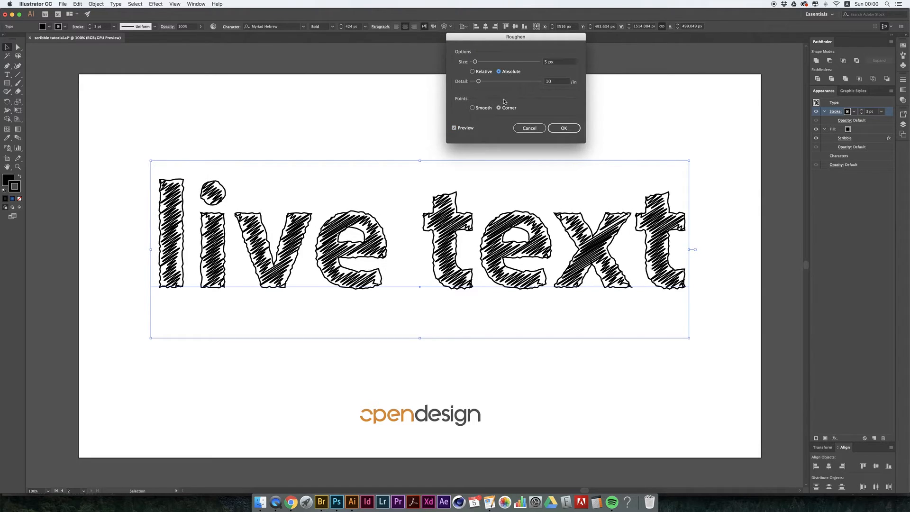
{"action": "left_click", "coordinate": [481, 109]}
{"action": "mouse_move", "coordinate": [475, 62]}
{"action": "left_mouse_down"}
{"action": "mouse_move", "coordinate": [488, 63]}
{"action": "mouse_move", "coordinate": [472, 84]}
{"action": "mouse_move", "coordinate": [475, 64]}
{"action": "left_mouse_up"}
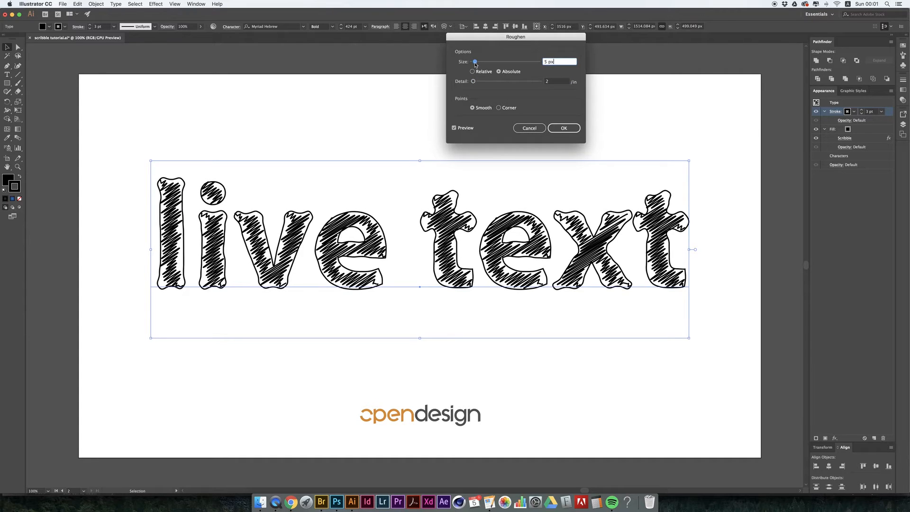
{"action": "left_click_drag", "start_coordinate": [475, 63], "coordinate": [475, 82]}
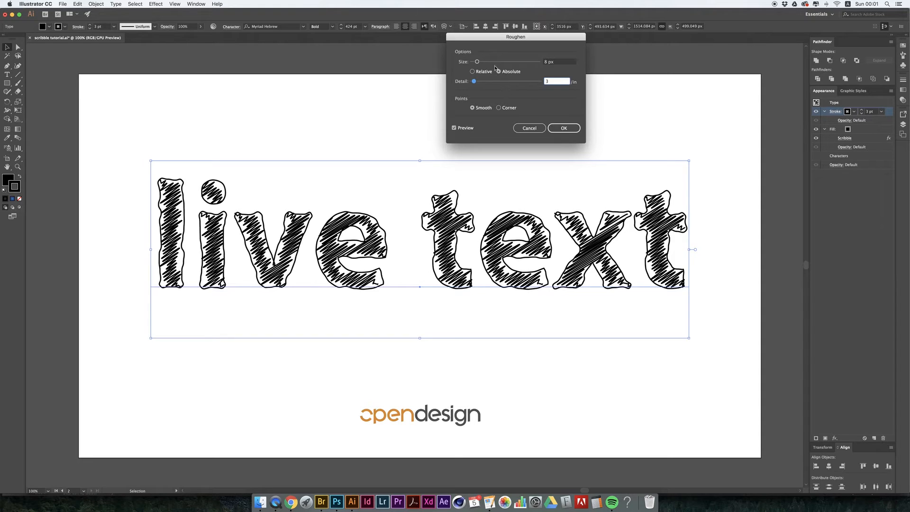
{"action": "left_click", "coordinate": [572, 128]}
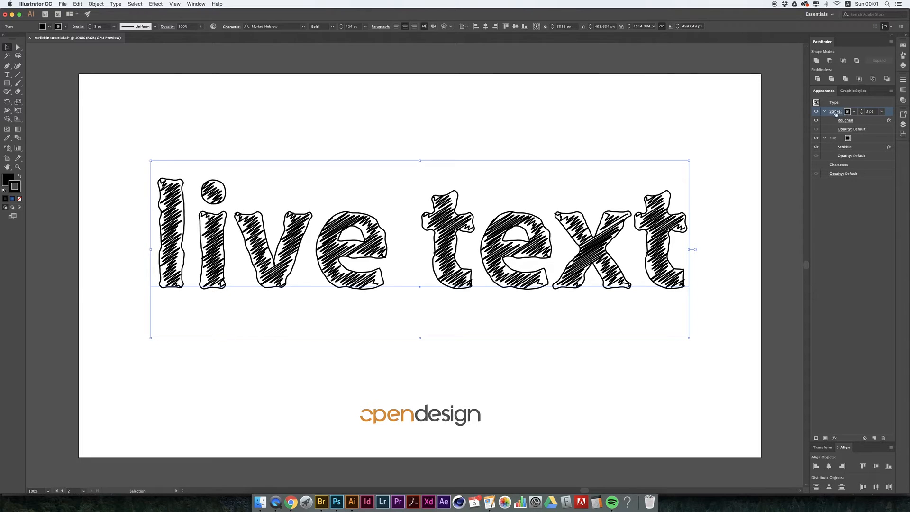
- Add an Offset Path effect of 4 px to the text's stroke, with the preview on
{"action": "left_click", "coordinate": [156, 4]}
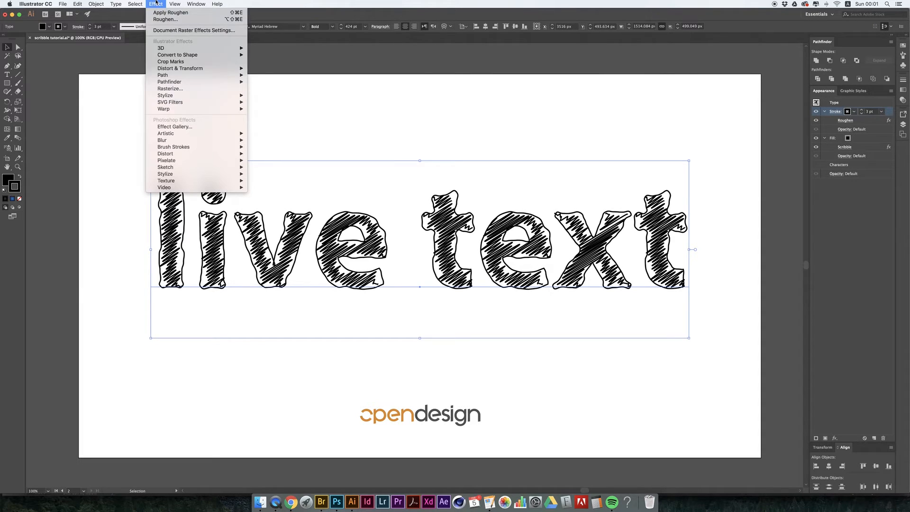
{"action": "mouse_move", "coordinate": [181, 69]}
{"action": "left_click", "coordinate": [270, 75]}
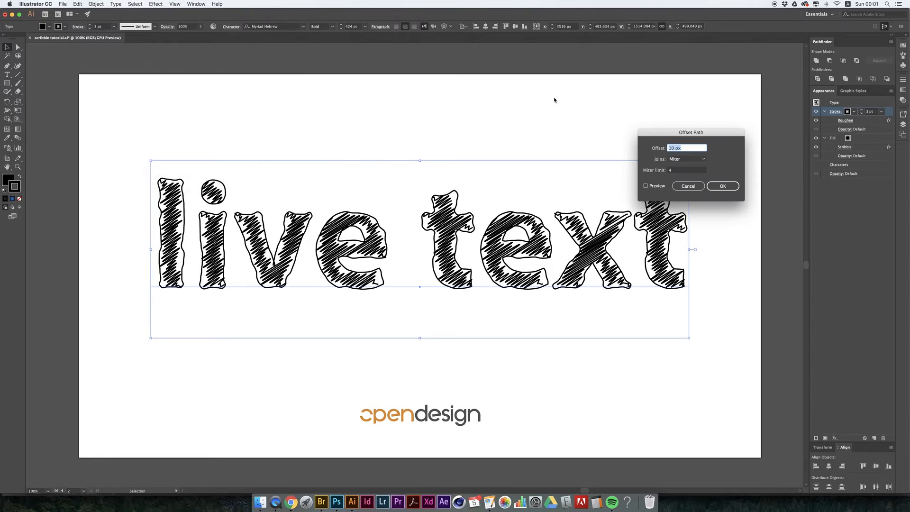
{"action": "left_click", "coordinate": [657, 186]}
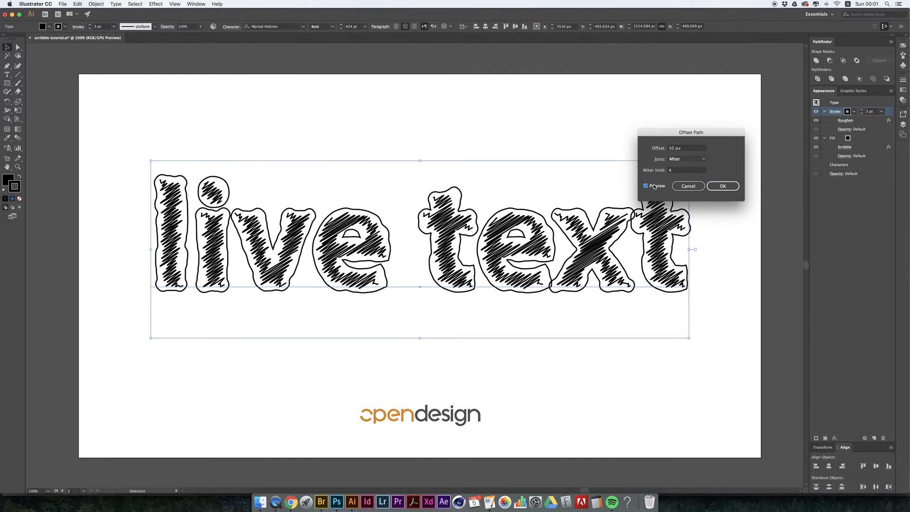
{"action": "left_click", "coordinate": [684, 149]}
{"action": "key", "text": "Down"}
{"action": "key", "text": "Down"}
{"action": "key", "text": "Down"}
{"action": "key", "text": "Down"}
{"action": "key", "text": "Down"}
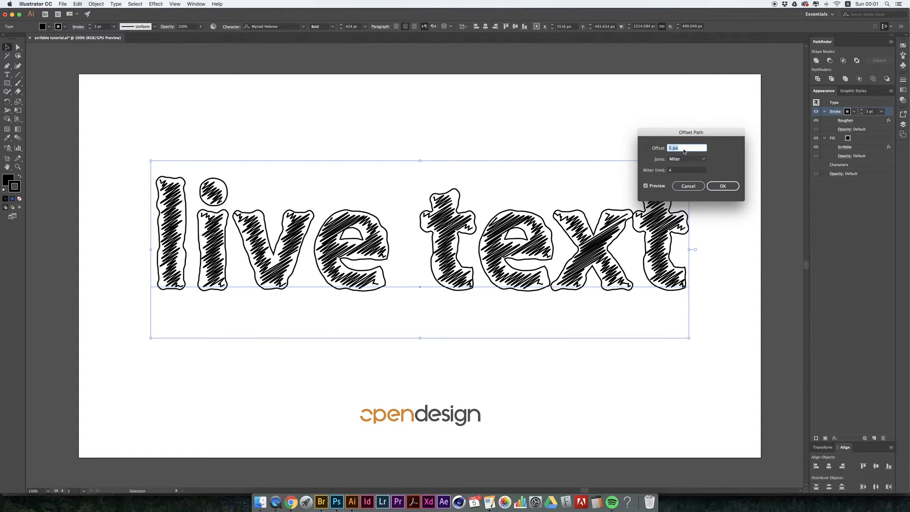
{"action": "key", "text": "Down"}
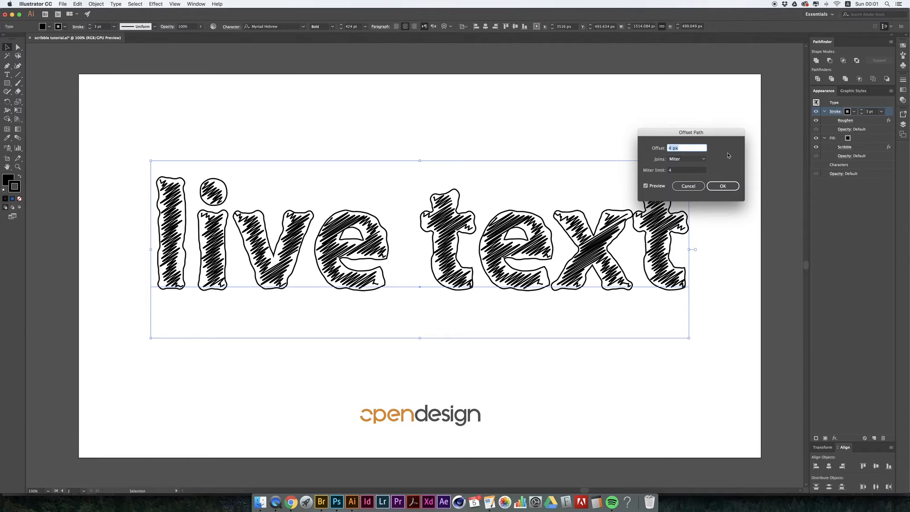
{"action": "left_click", "coordinate": [731, 185]}
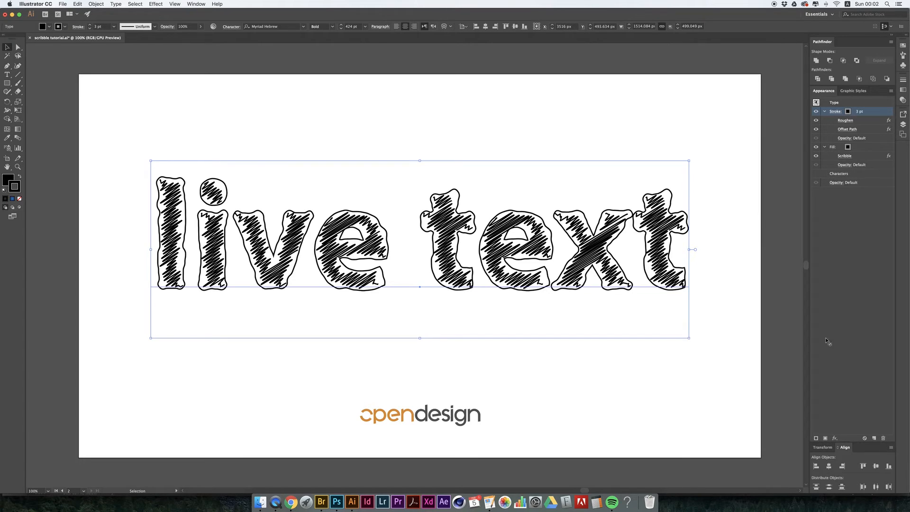
- Duplicate the text's stroke and set the upper stroke's Roughen size to 4 px
{"action": "left_click", "coordinate": [875, 438]}
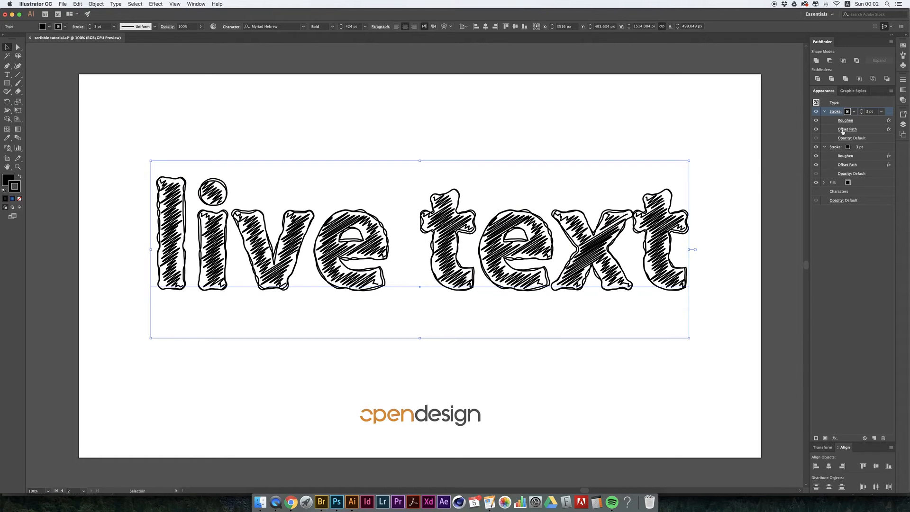
{"action": "left_click", "coordinate": [845, 121]}
{"action": "left_click", "coordinate": [562, 62]}
{"action": "key", "text": "Down"}
{"action": "left_click", "coordinate": [454, 128]}
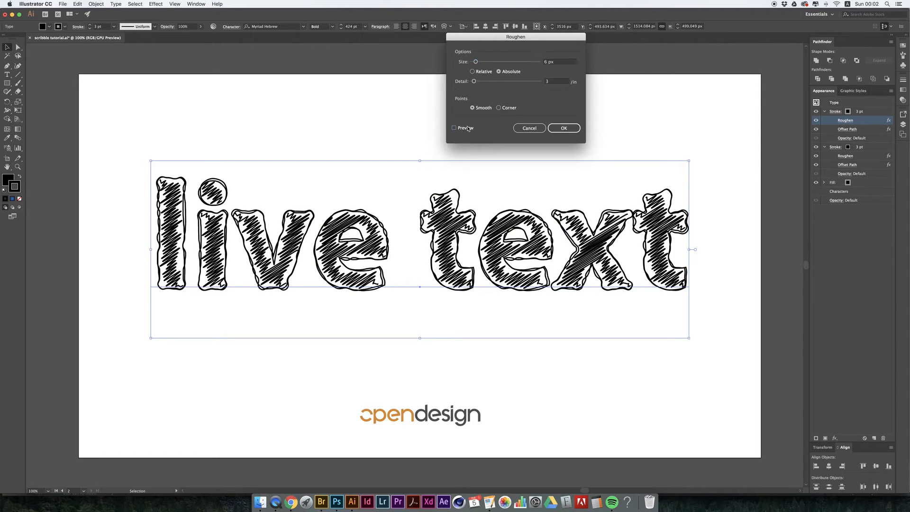
{"action": "left_click", "coordinate": [561, 64]}
{"action": "key", "text": "Down"}
{"action": "key", "text": "Down"}
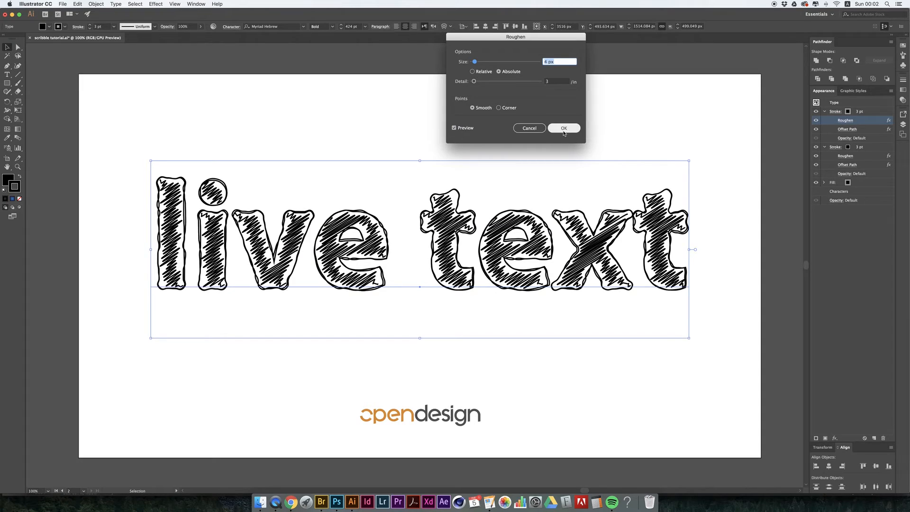
{"action": "left_click", "coordinate": [564, 129]}
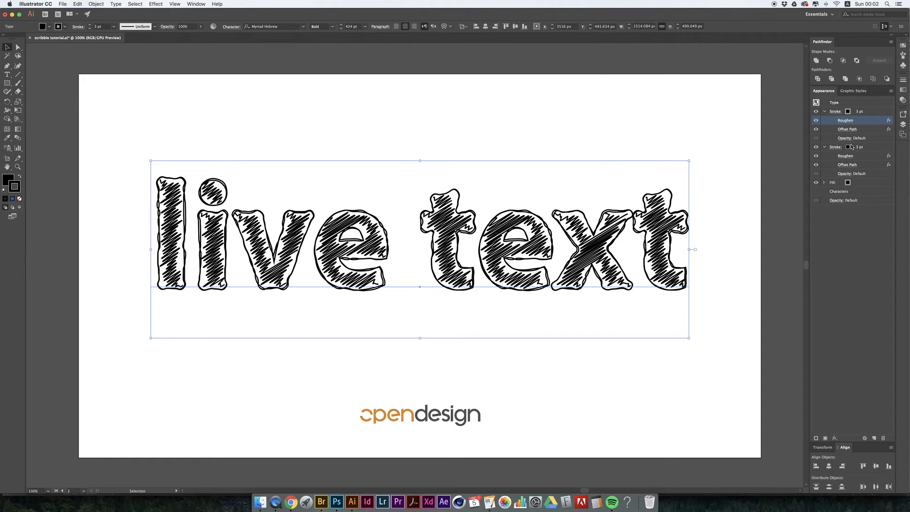
- Set the lower stroke's Roughen size to 6 px, keeping detail at 3/in, and deselect the text
{"action": "left_click", "coordinate": [868, 150]}
{"action": "left_click", "coordinate": [851, 155]}
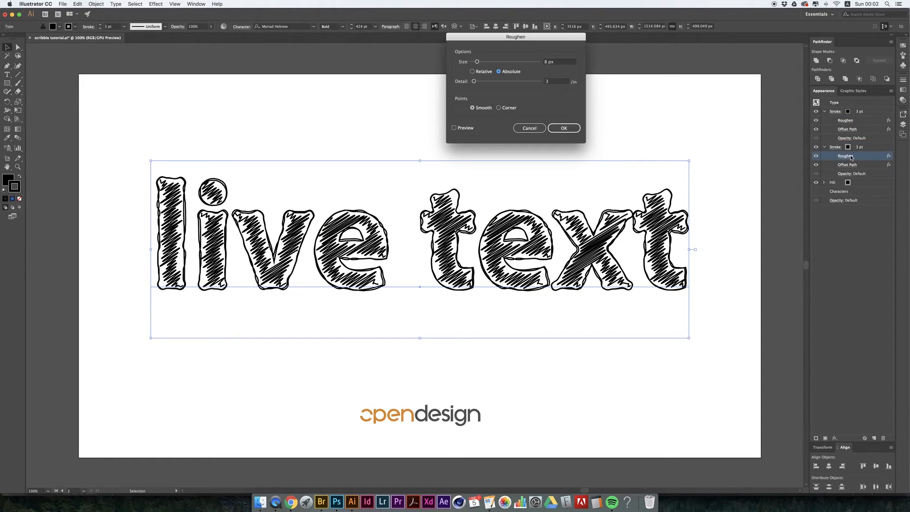
{"action": "left_click_drag", "start_coordinate": [557, 62], "coordinate": [483, 59]}
{"action": "type", "text": "6"}
{"action": "left_click", "coordinate": [557, 81]}
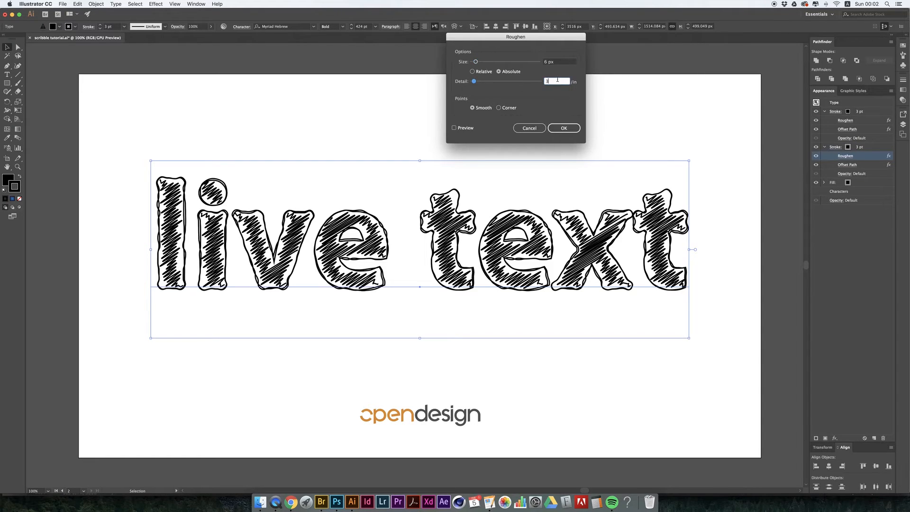
{"action": "left_click", "coordinate": [467, 128]}
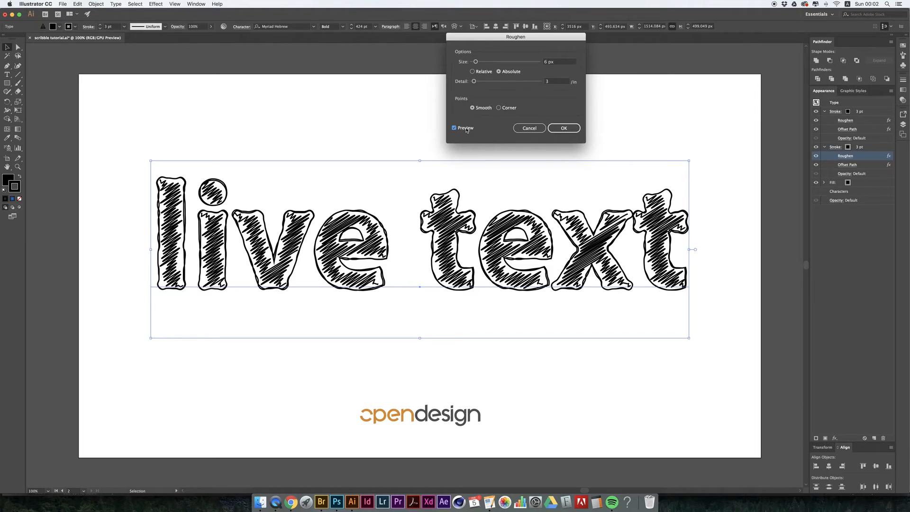
{"action": "left_click", "coordinate": [568, 127]}
{"action": "left_click", "coordinate": [568, 117]}
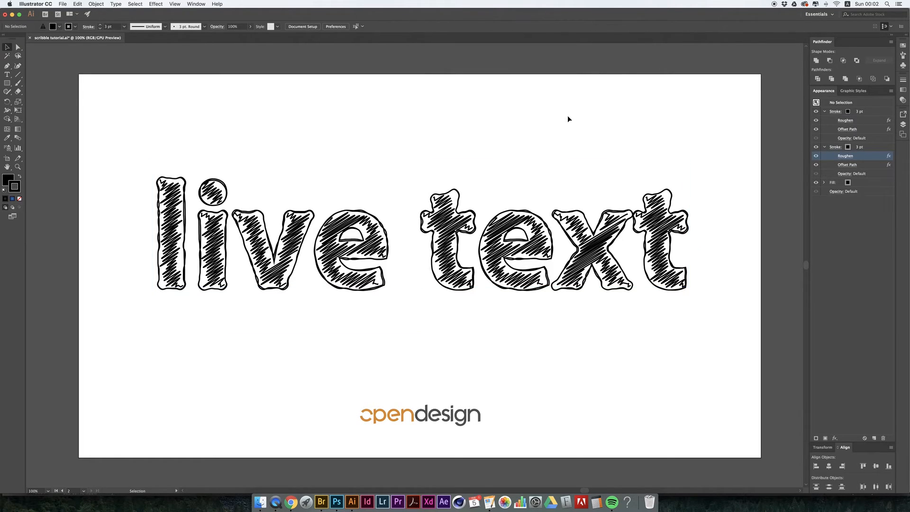
- Reselect the live text, duplicate its top stroke and move the copy beneath the fill with its effects expanded
{"action": "left_click", "coordinate": [848, 147]}
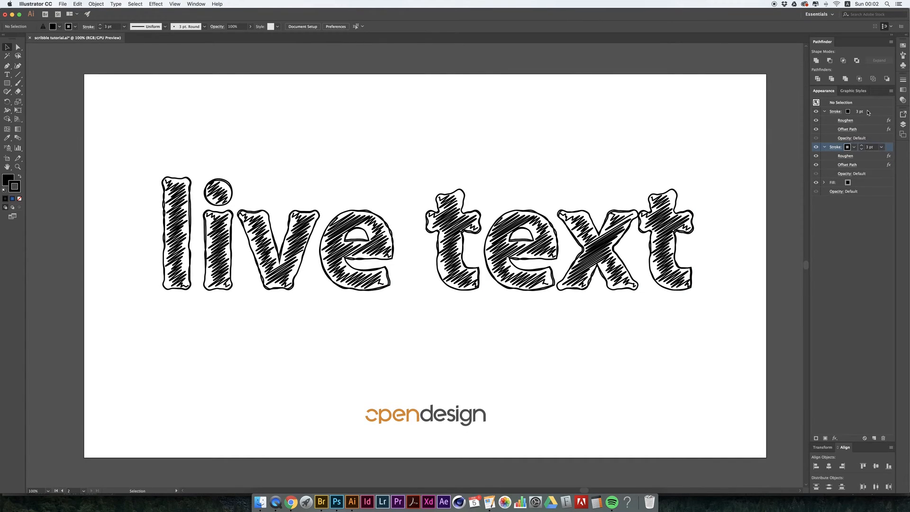
{"action": "left_click", "coordinate": [660, 170]}
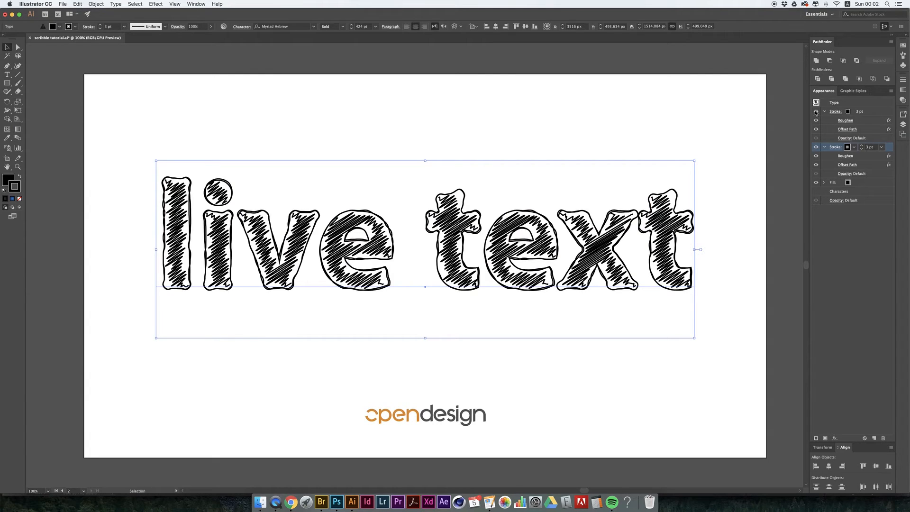
{"action": "left_click", "coordinate": [880, 112]}
{"action": "left_click", "coordinate": [874, 437]}
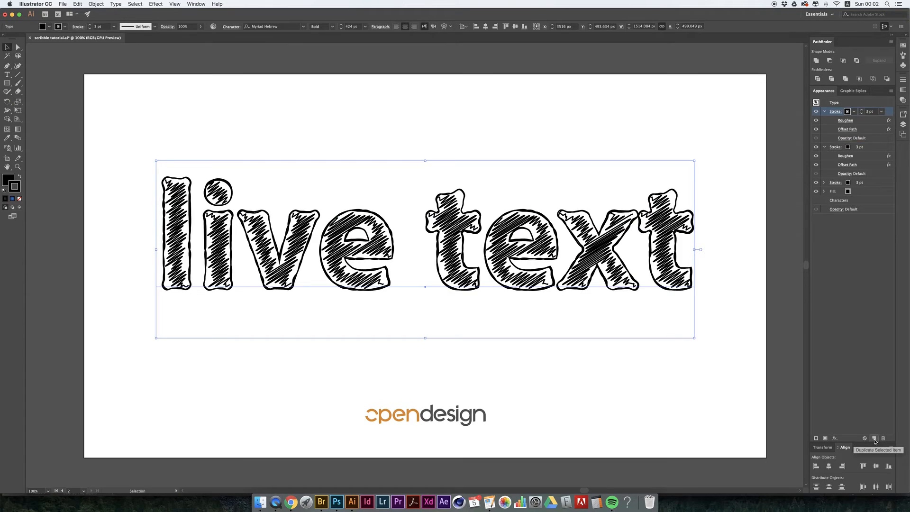
{"action": "left_click_drag", "start_coordinate": [889, 112], "coordinate": [874, 197]}
{"action": "left_click", "coordinate": [824, 192]}
- Start a Transform effect on the stroke beneath the fill, with preview on and a horizontal move of 8 px
{"action": "left_click", "coordinate": [175, 3]}
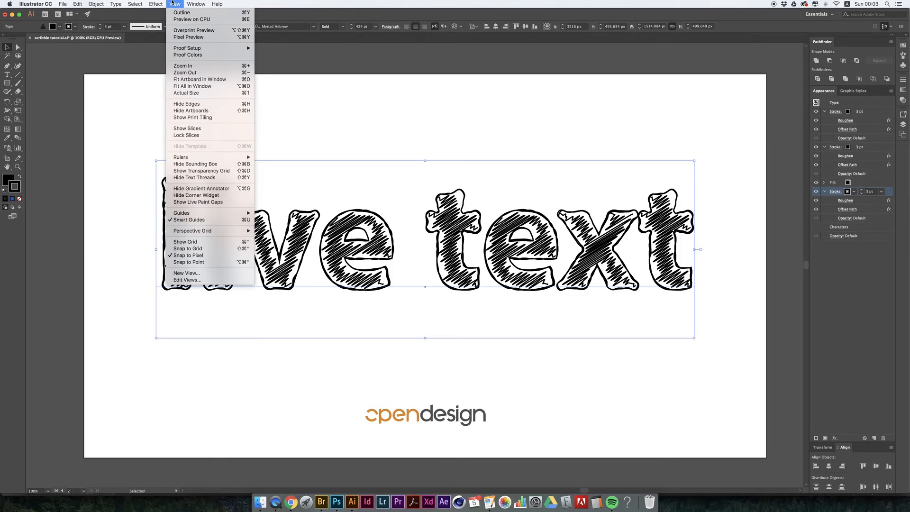
{"action": "mouse_move", "coordinate": [174, 3]}
{"action": "left_click", "coordinate": [136, 3]}
{"action": "mouse_move", "coordinate": [156, 4]}
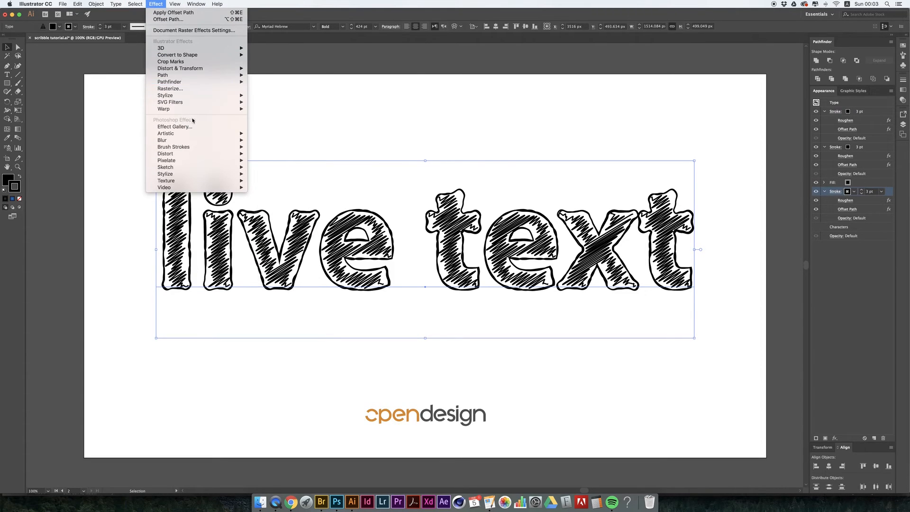
{"action": "mouse_move", "coordinate": [218, 68]}
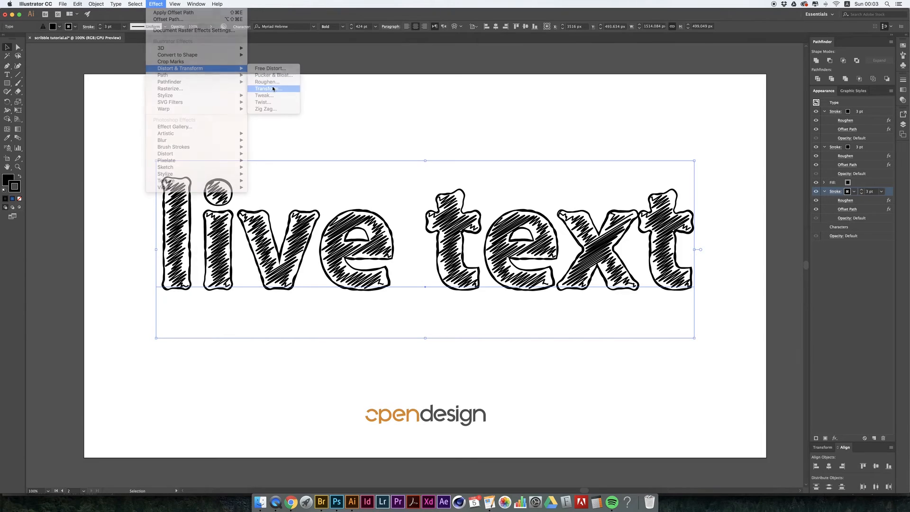
{"action": "left_click", "coordinate": [273, 88]}
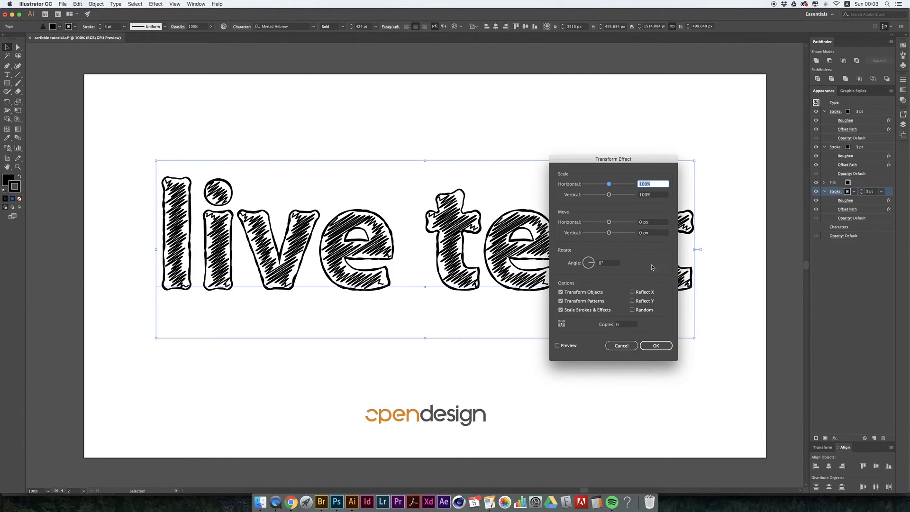
{"action": "left_click", "coordinate": [567, 346]}
{"action": "left_click", "coordinate": [653, 222]}
{"action": "key", "text": "Up"}
{"action": "key", "text": "Up"}
{"action": "key", "text": "Up"}
{"action": "key", "text": "Up"}
{"action": "key", "text": "Up"}
{"action": "key", "text": "Up"}
{"action": "key", "text": "Up"}
{"action": "key", "text": "Up"}
- Set the Transform effect's vertical move to 5 px and apply it to the stroke
{"action": "left_click", "coordinate": [655, 233]}
{"action": "key", "text": "Down"}
{"action": "key", "text": "Down"}
{"action": "key", "text": "Down"}
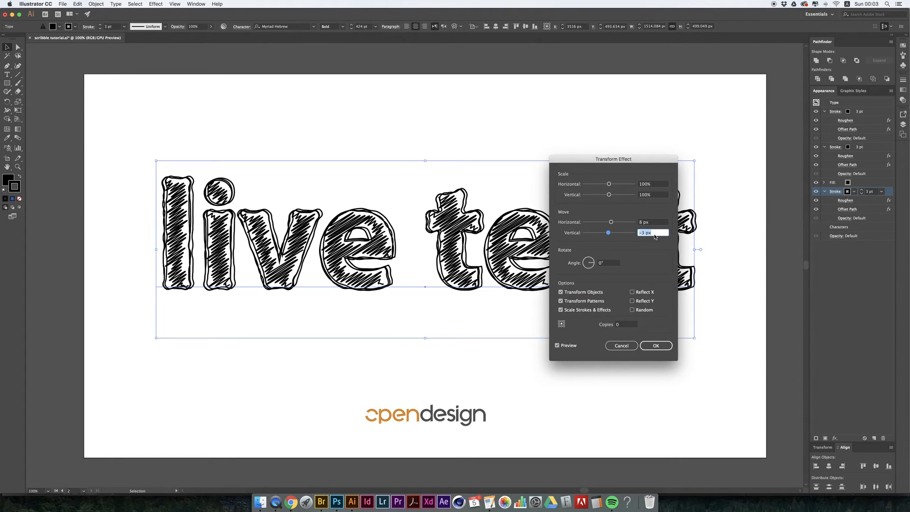
{"action": "key", "text": "Up"}
{"action": "key", "text": "Up"}
{"action": "key", "text": "Up"}
{"action": "key", "text": "Up"}
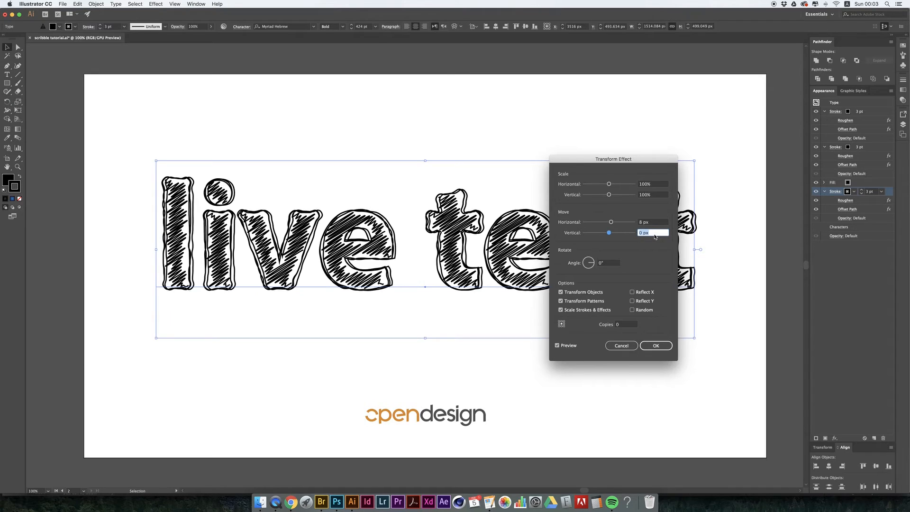
{"action": "key", "text": "Up"}
{"action": "key", "text": "Up"}
{"action": "key", "text": "Up"}
{"action": "key", "text": "Up"}
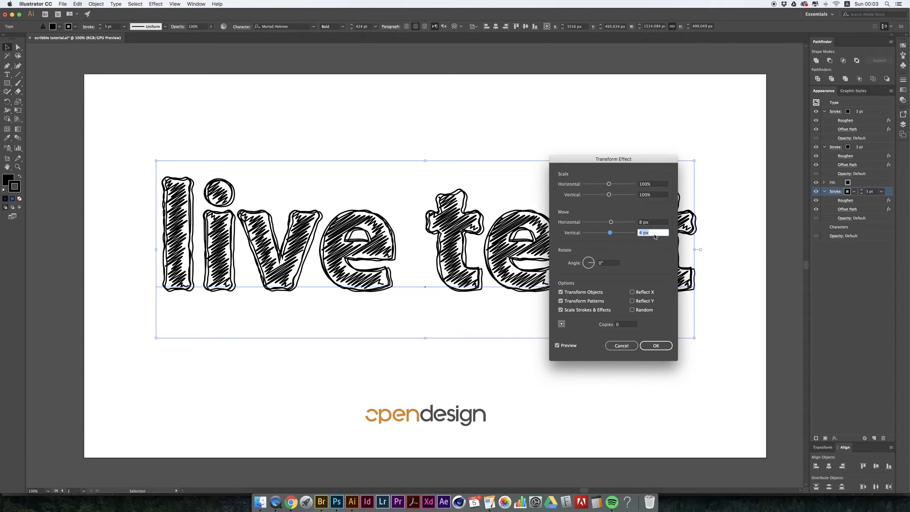
{"action": "key", "text": "Left"}
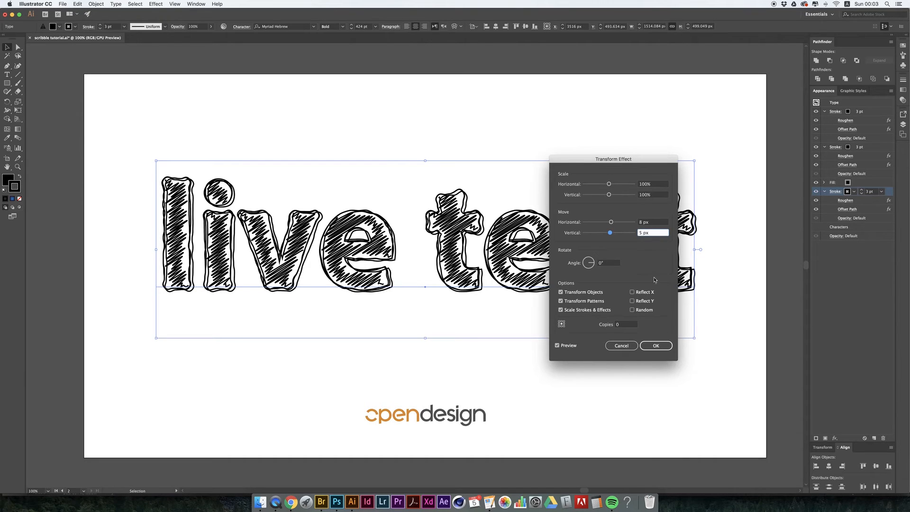
{"action": "left_click", "coordinate": [653, 344]}
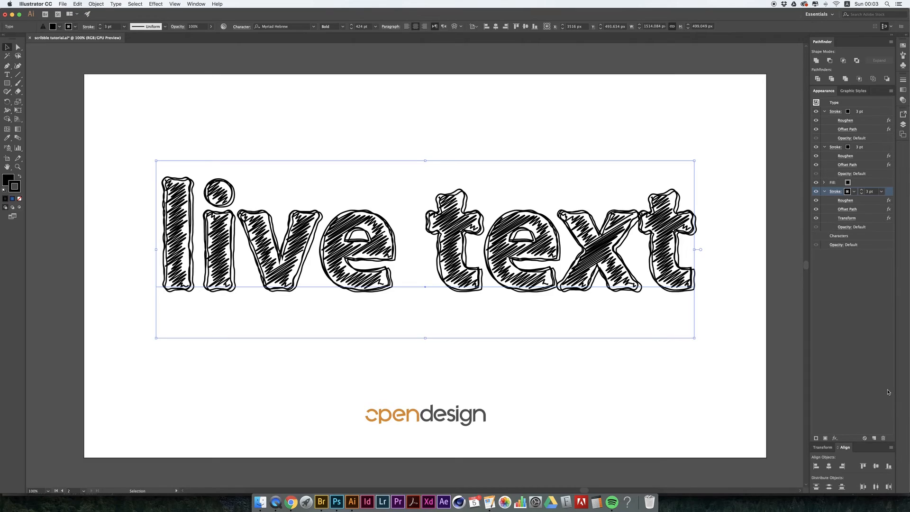
- Duplicate the transformed stroke and set the vertical move in the lowest stroke's Transform effect to 8 px
{"action": "left_click", "coordinate": [874, 439]}
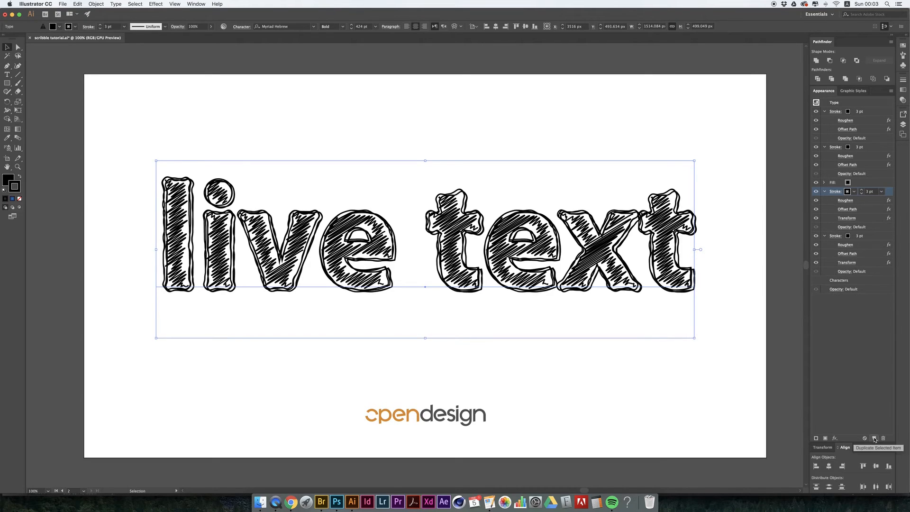
{"action": "left_click", "coordinate": [847, 262]}
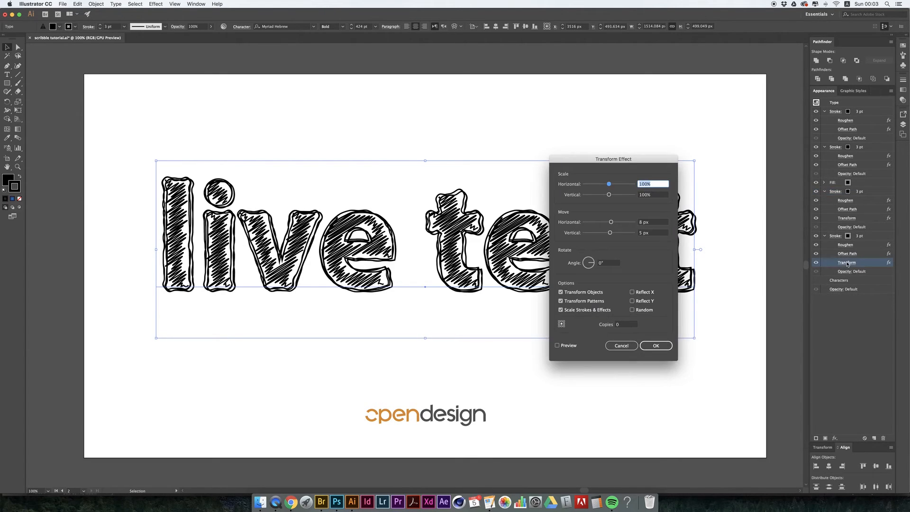
{"action": "left_click", "coordinate": [651, 233]}
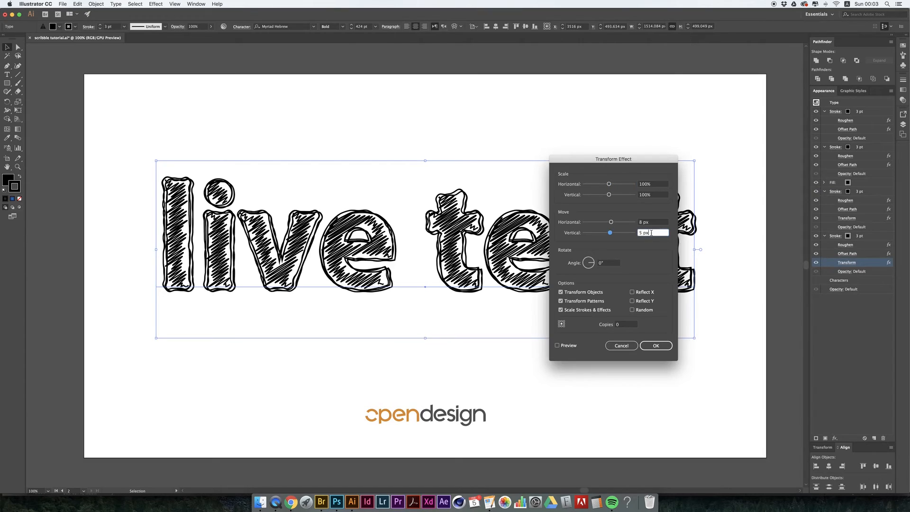
{"action": "key", "text": "Down"}
{"action": "key", "text": "Down"}
{"action": "key", "text": "Up"}
- Set the horizontal move in the lowest stroke's Transform effect to 13 px, raise the vertical move slightly, and apply with preview on
{"action": "left_click", "coordinate": [651, 223]}
{"action": "key", "text": "Up"}
{"action": "key", "text": "Up"}
{"action": "key", "text": "Up"}
{"action": "key", "text": "Up"}
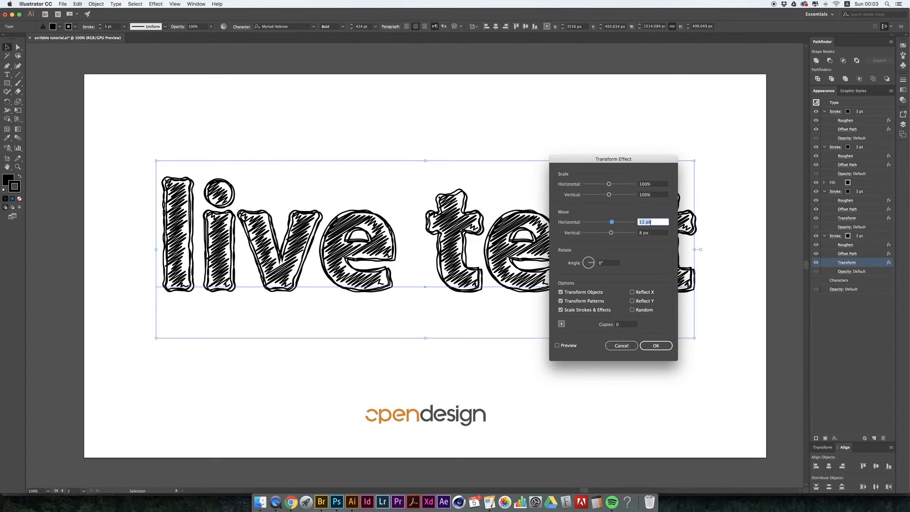
{"action": "left_click", "coordinate": [567, 345]}
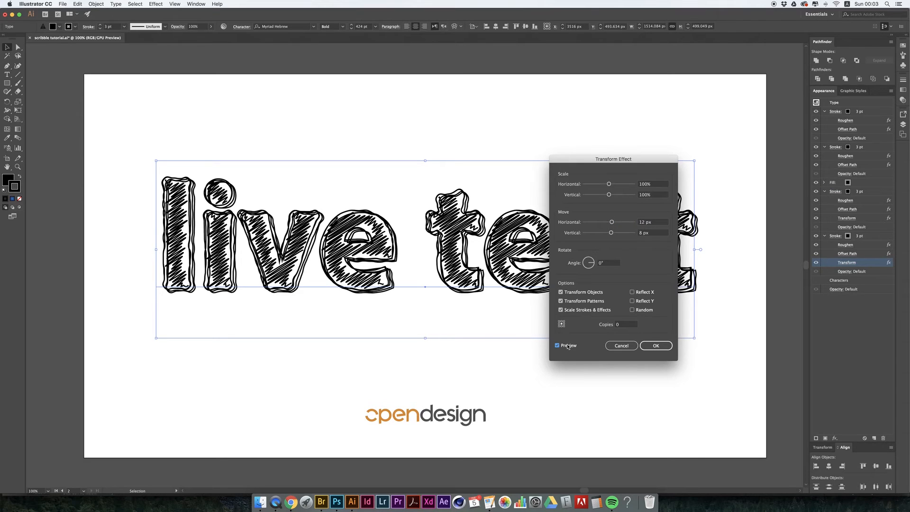
{"action": "left_click", "coordinate": [646, 223]}
{"action": "key", "text": "Up"}
{"action": "key", "text": "Up"}
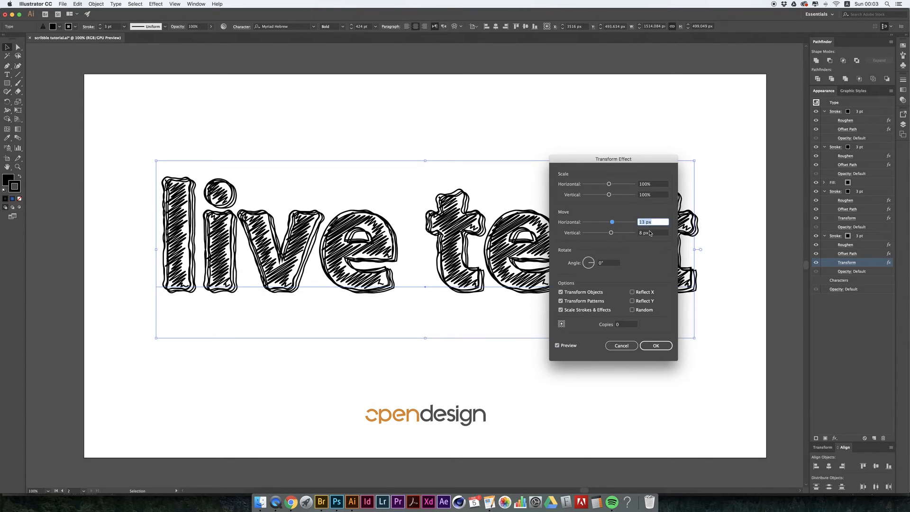
{"action": "key", "text": "Tab"}
{"action": "key", "text": "Up"}
{"action": "left_click", "coordinate": [656, 346]}
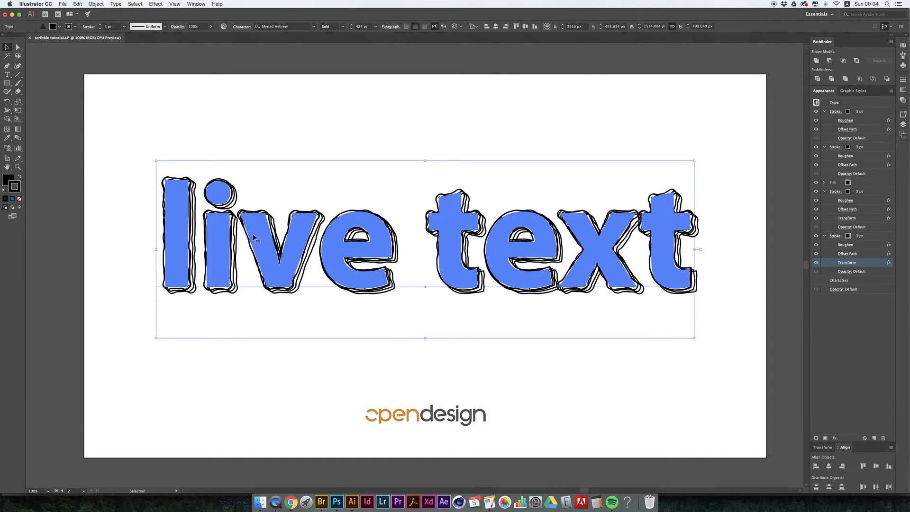
- Reselect the live text, duplicate its black Scribble fill and keep the copy directly beneath the original with its effects expanded
{"action": "left_click", "coordinate": [253, 100]}
{"action": "left_click", "coordinate": [552, 279]}
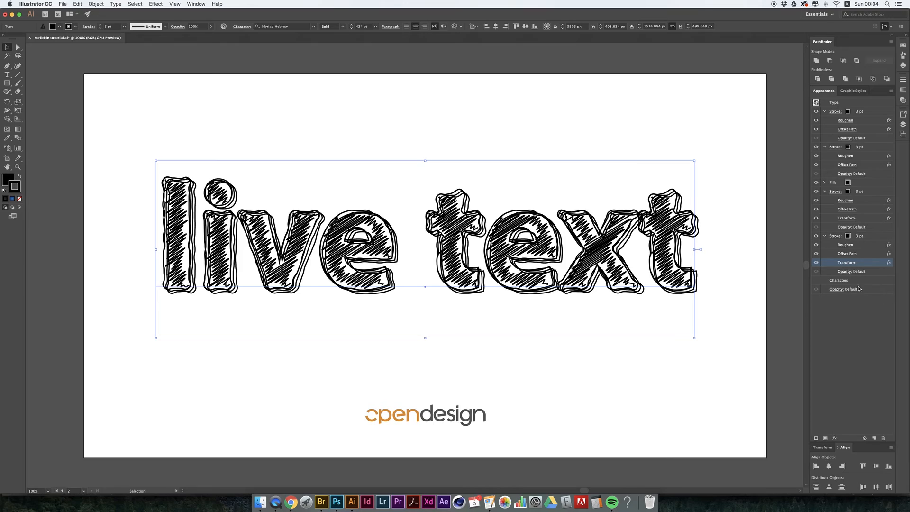
{"action": "left_click", "coordinate": [861, 184]}
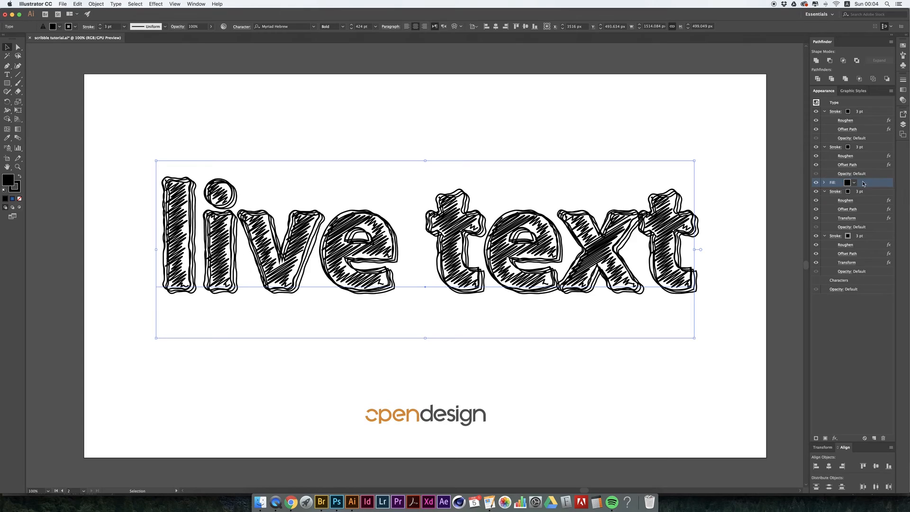
{"action": "left_click", "coordinate": [875, 437]}
{"action": "left_click_drag", "start_coordinate": [867, 183], "coordinate": [874, 213]}
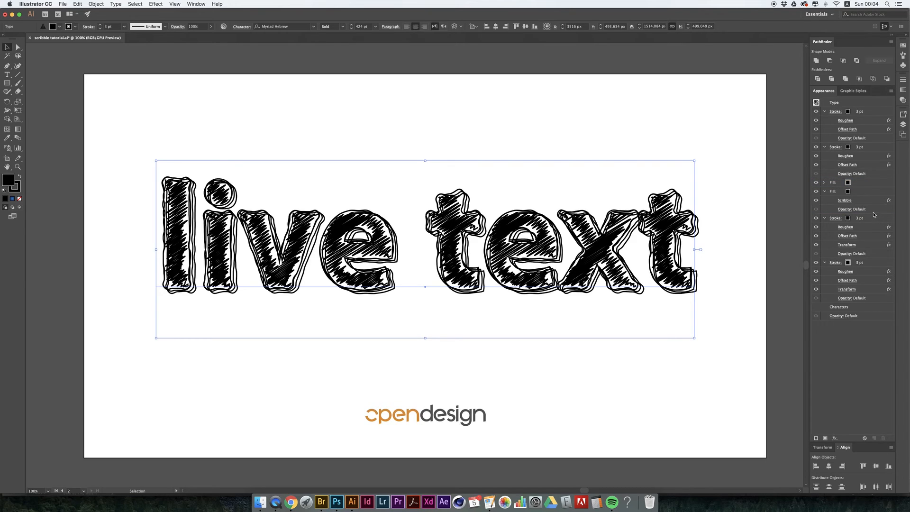
- Color the lower fill white and delete its Scribble effect so it backs the scribbled fill
{"action": "left_click", "coordinate": [836, 191]}
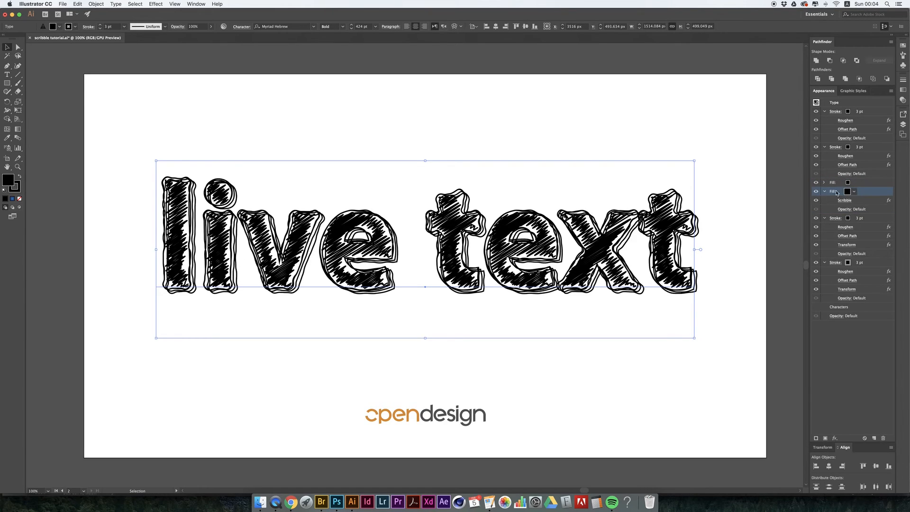
{"action": "left_click", "coordinate": [853, 191]}
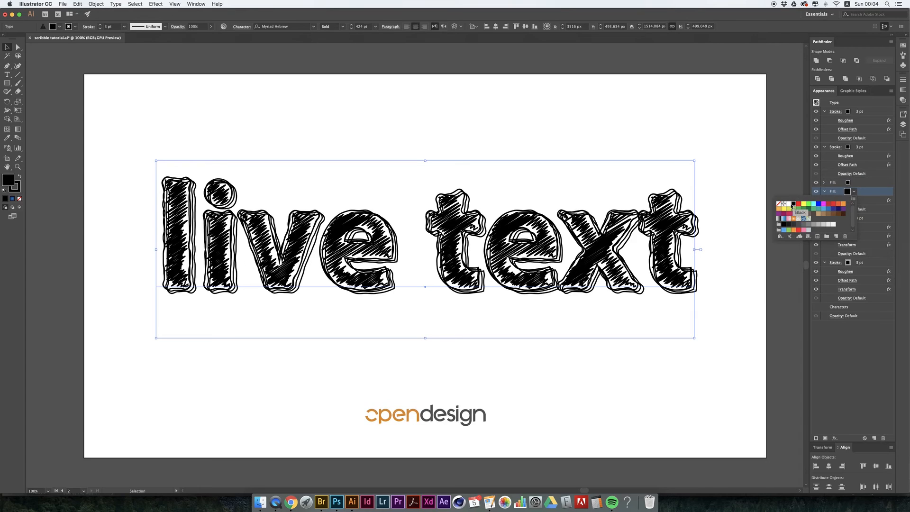
{"action": "left_click", "coordinate": [789, 205]}
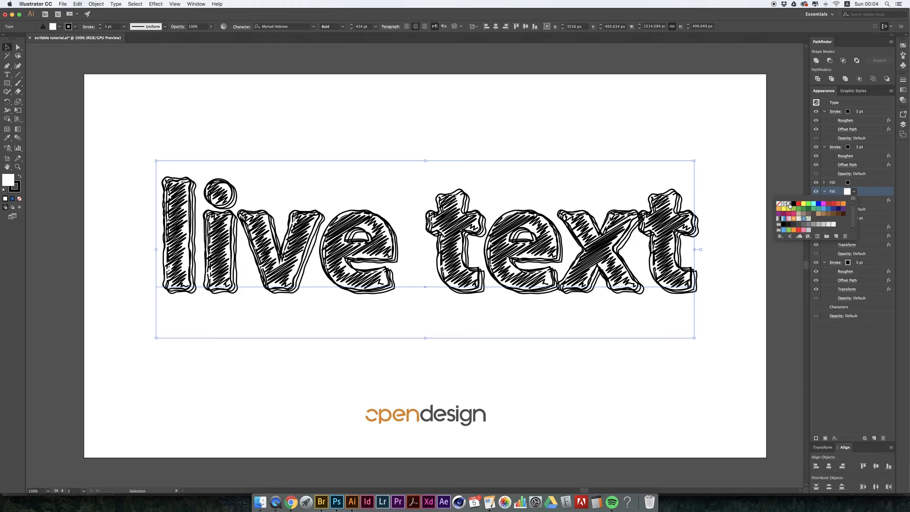
{"action": "left_click", "coordinate": [869, 199]}
{"action": "mouse_move", "coordinate": [874, 205]}
{"action": "left_mouse_down"}
{"action": "mouse_move", "coordinate": [896, 248]}
{"action": "mouse_move", "coordinate": [889, 462]}
{"action": "mouse_move", "coordinate": [884, 439]}
{"action": "left_mouse_up"}
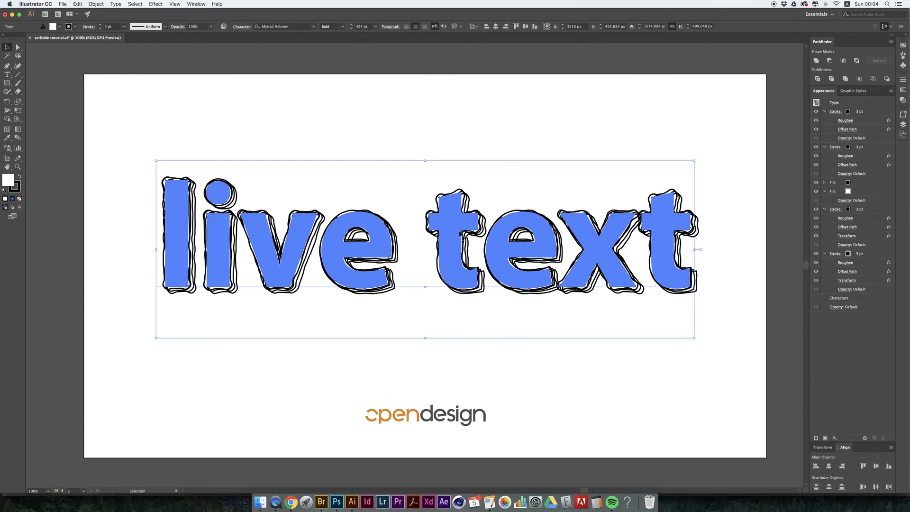
- Copy the blue gradient background from the first artboard and paste it behind the live text on the second artboard
{"action": "scroll", "coordinate": [451, 246], "scroll_direction": "down", "scroll_amount": 3}
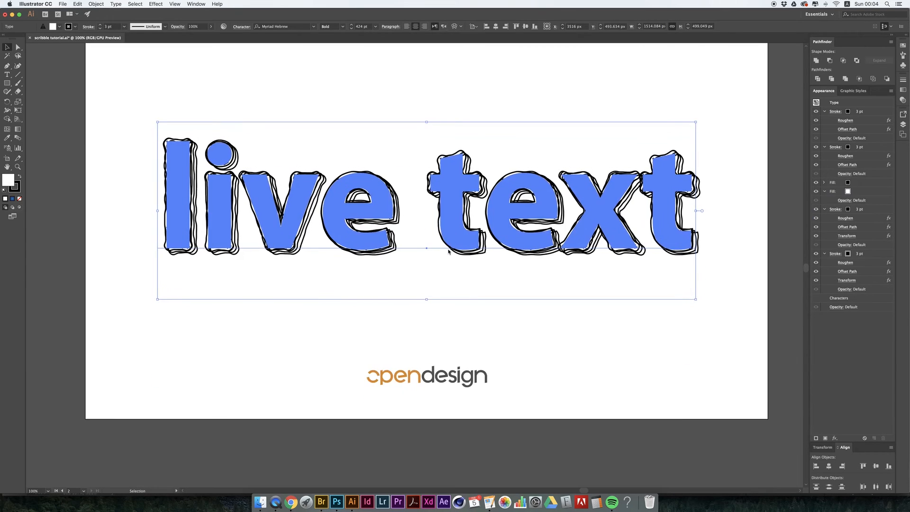
{"action": "scroll", "coordinate": [448, 251], "scroll_direction": "left", "scroll_amount": 10}
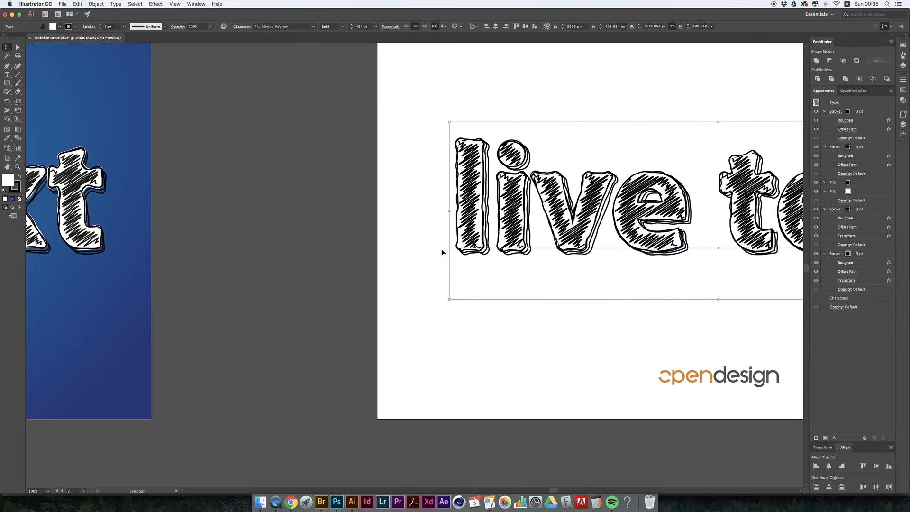
{"action": "left_click", "coordinate": [70, 346]}
{"action": "key", "text": "super+c"}
{"action": "left_click", "coordinate": [461, 343]}
{"action": "key", "text": "super+b"}
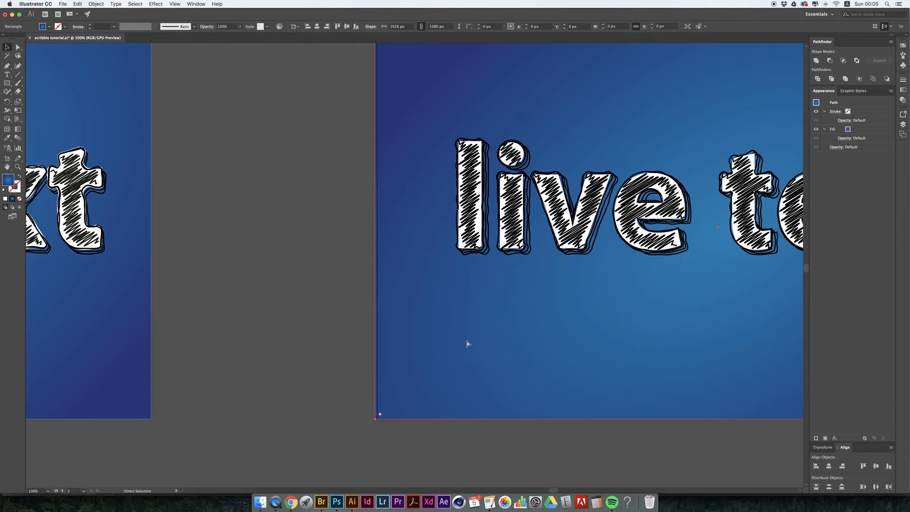
{"action": "key", "text": "super+o"}
{"action": "key", "text": "Escape"}
- Reselect the live text and copy the Roughen and Offset Path effects from its second stroke onto the white fill
{"action": "scroll", "coordinate": [467, 343], "scroll_direction": "right", "scroll_amount": 10}
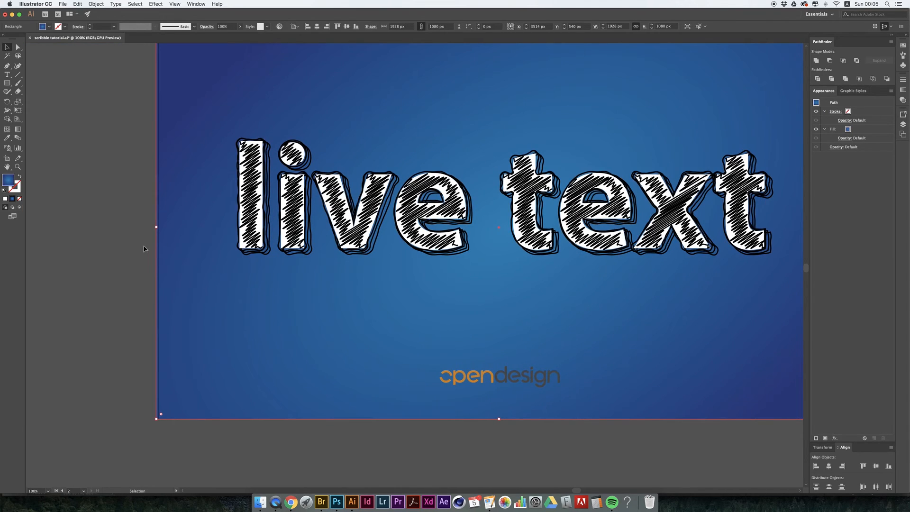
{"action": "left_click", "coordinate": [730, 165]}
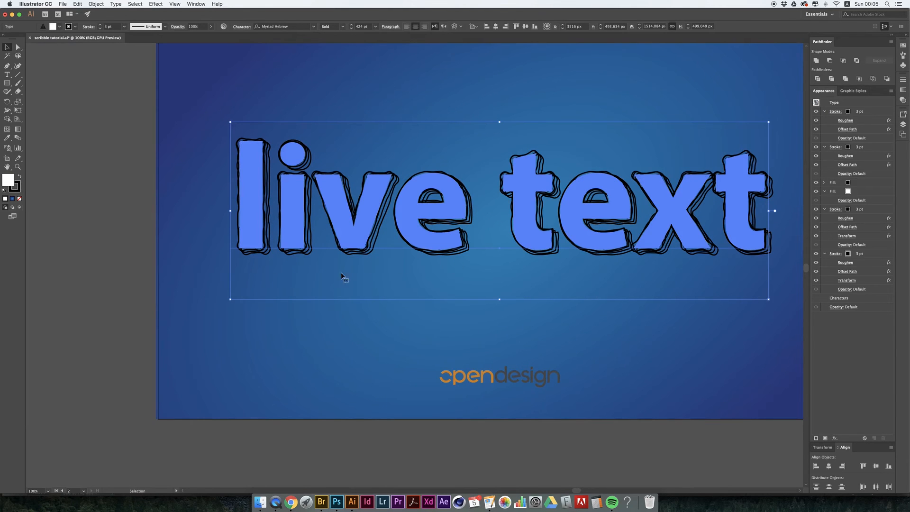
{"action": "scroll", "coordinate": [538, 413], "scroll_direction": "right", "scroll_amount": 5}
{"action": "scroll", "coordinate": [537, 414], "scroll_direction": "up", "scroll_amount": 2}
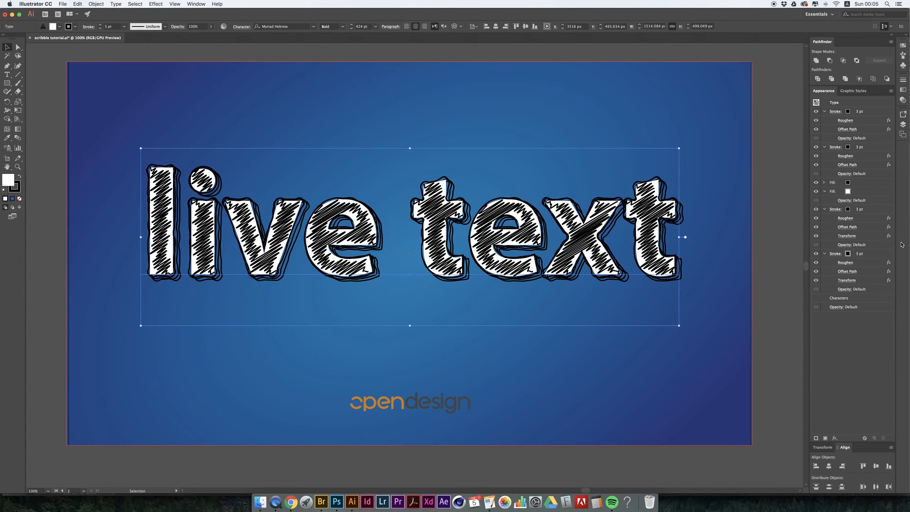
{"action": "left_click", "coordinate": [863, 192]}
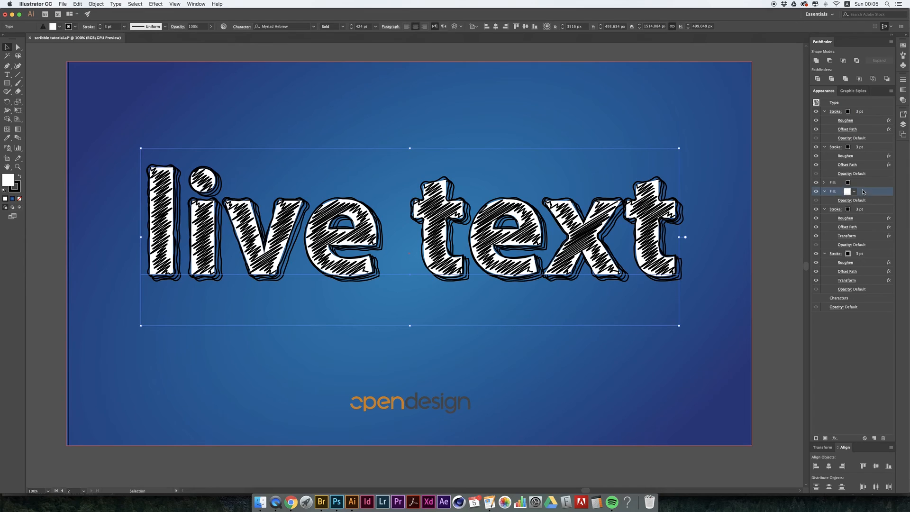
{"action": "left_click", "coordinate": [860, 156]}
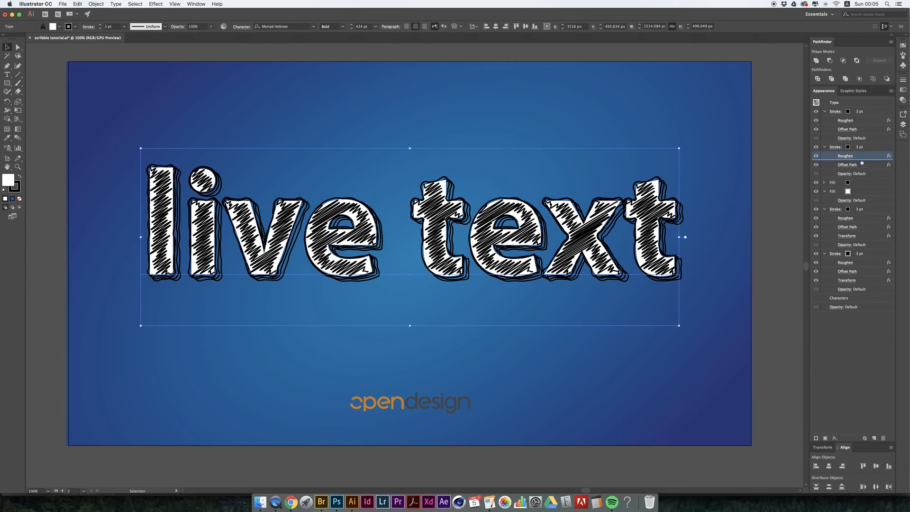
{"action": "left_click_drag", "start_coordinate": [867, 182], "coordinate": [865, 154]}
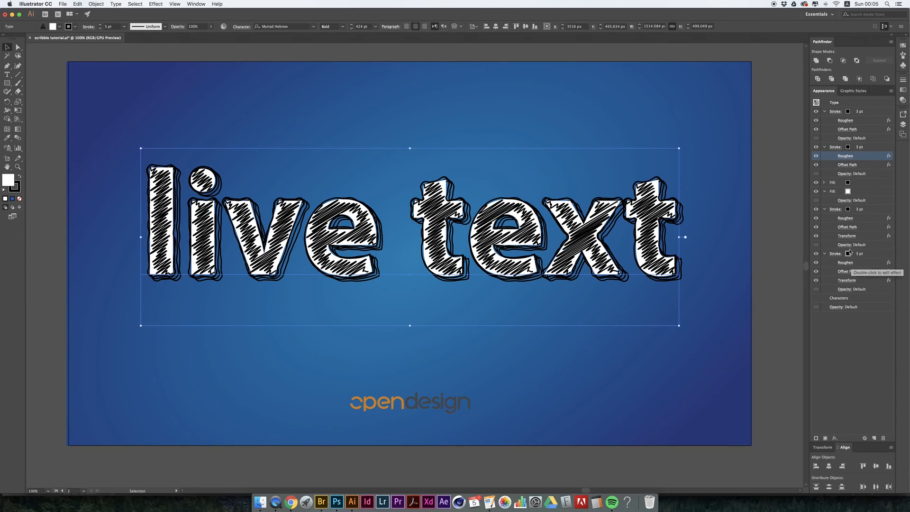
{"action": "left_click", "coordinate": [854, 194]}
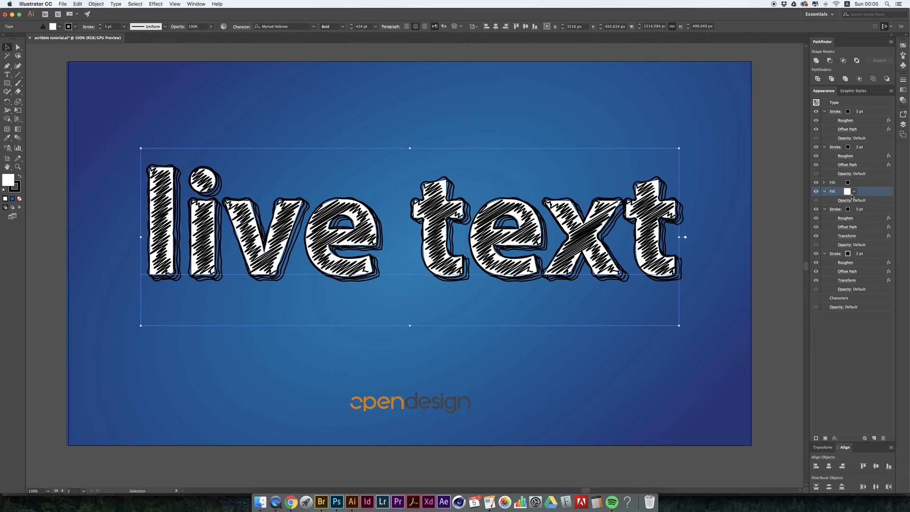
{"action": "left_click_drag", "start_coordinate": [854, 158], "coordinate": [867, 192]}
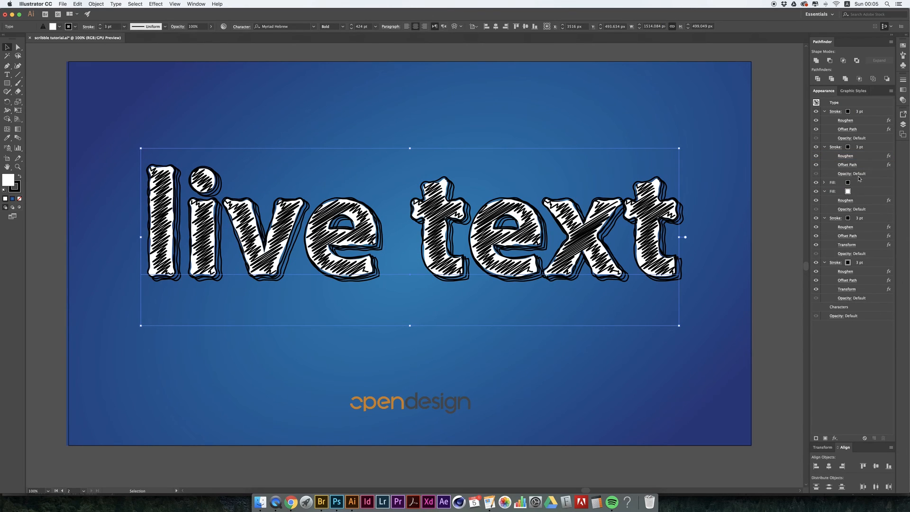
{"action": "left_click_drag", "start_coordinate": [848, 166], "coordinate": [869, 193]}
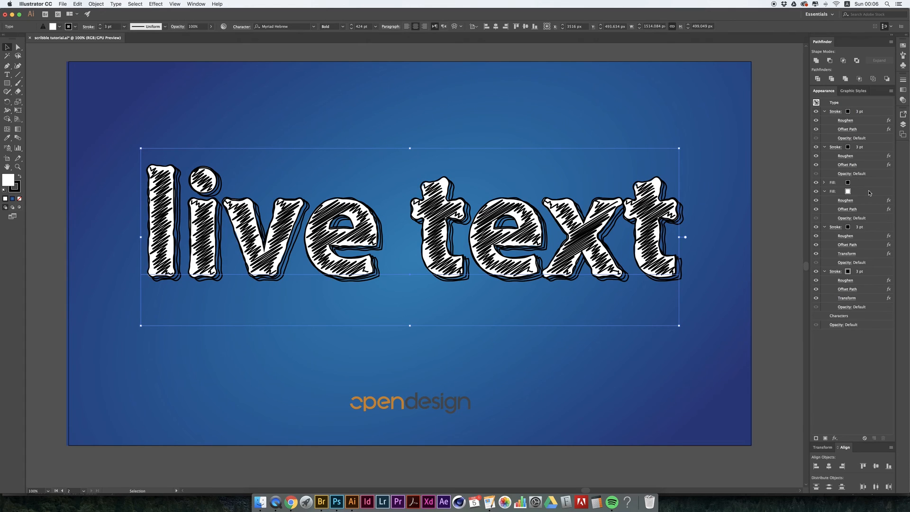
{"action": "scroll", "coordinate": [596, 161], "scroll_direction": "left", "scroll_amount": 10}
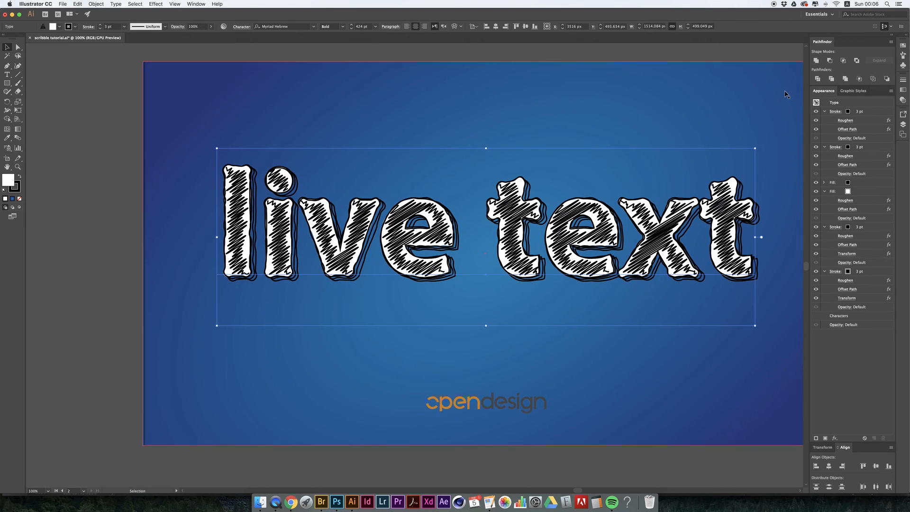
{"action": "scroll", "coordinate": [720, 87], "scroll_direction": "left", "scroll_amount": 11}
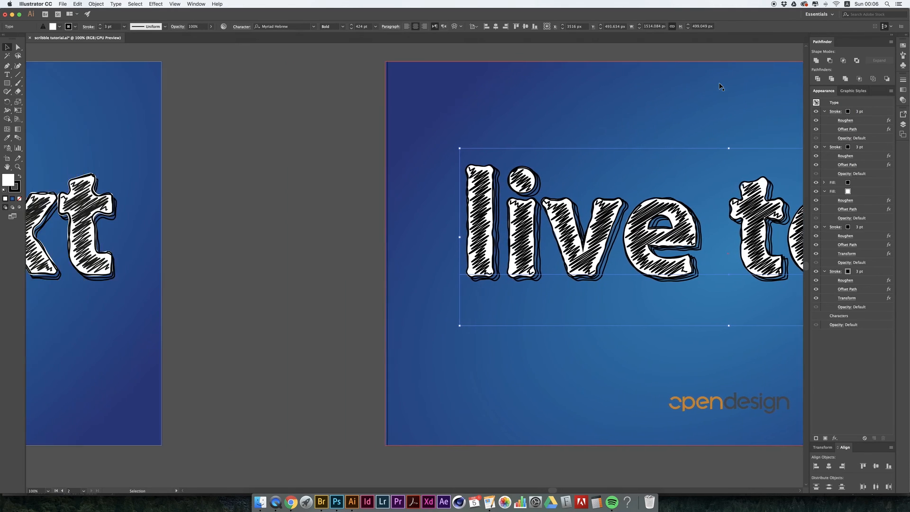
{"action": "scroll", "coordinate": [564, 135], "scroll_direction": "right", "scroll_amount": 18}
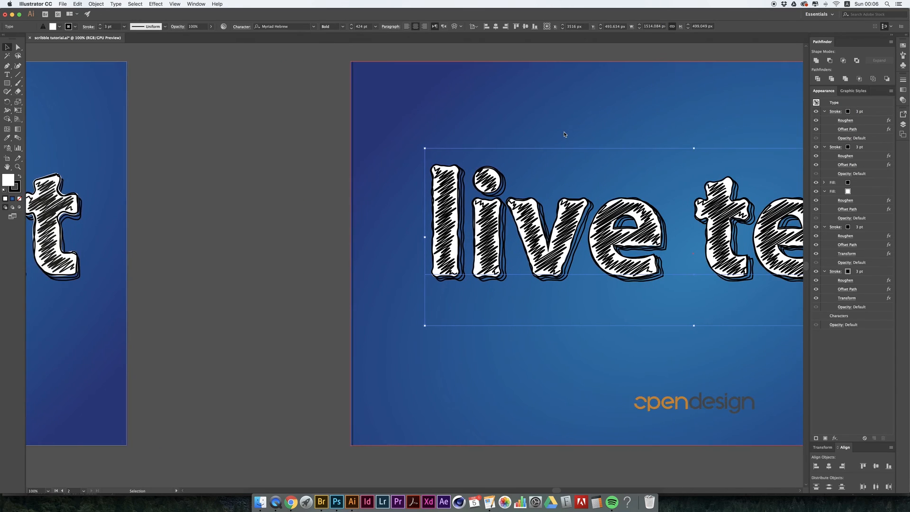
{"action": "scroll", "coordinate": [563, 134], "scroll_direction": "right", "scroll_amount": 2}
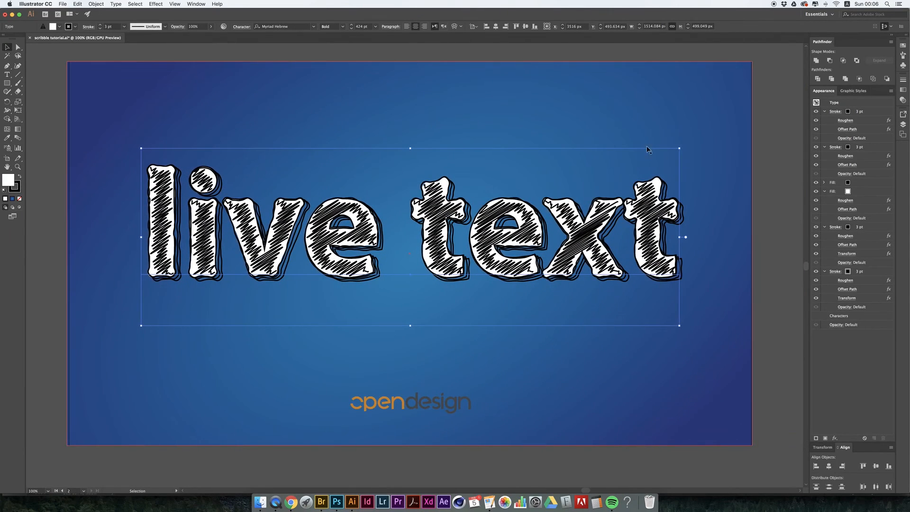
{"action": "left_click", "coordinate": [217, 3]}
{"action": "left_click", "coordinate": [217, 4]}
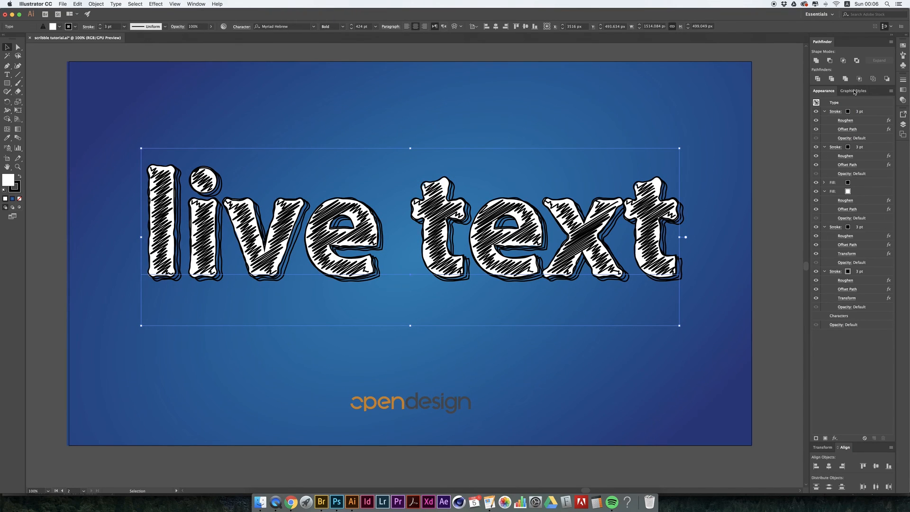
- Save the scribbled text's complete appearance as a new graphic style
{"action": "left_click", "coordinate": [856, 91]}
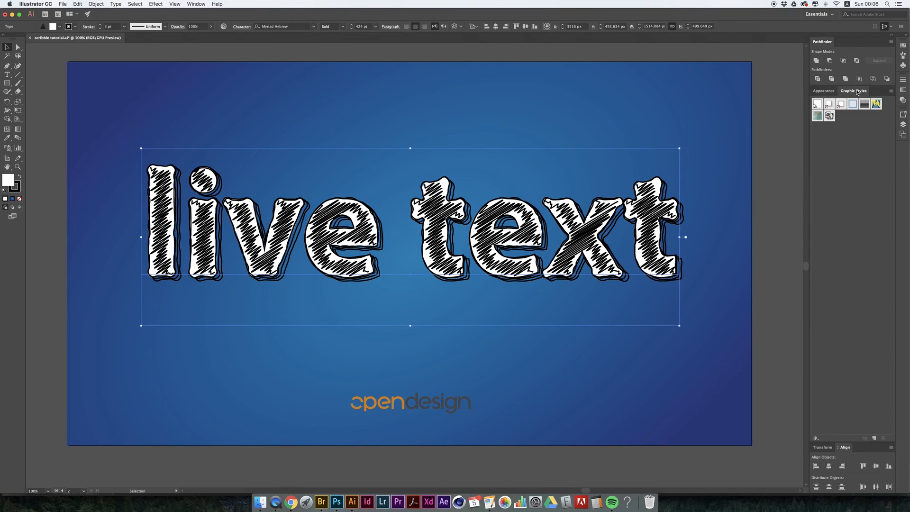
{"action": "left_click", "coordinate": [155, 3]}
{"action": "mouse_move", "coordinate": [189, 3]}
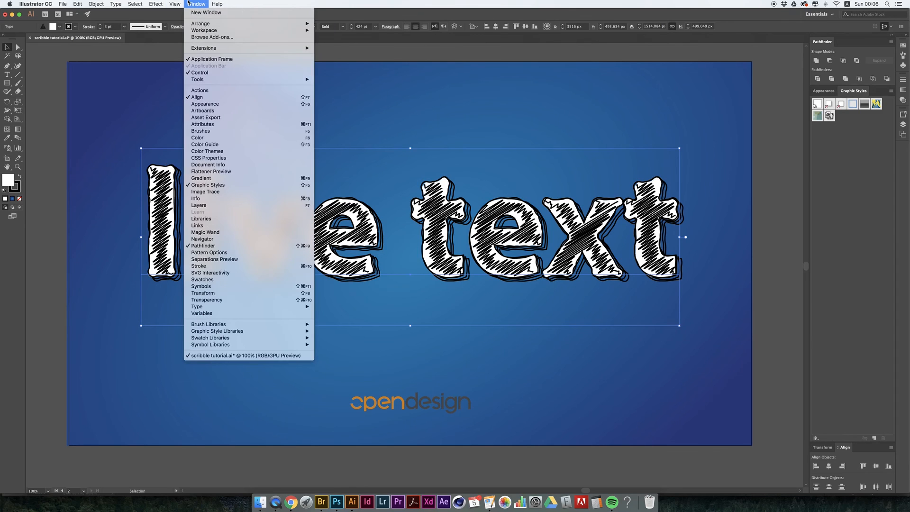
{"action": "left_click", "coordinate": [209, 185]}
{"action": "mouse_move", "coordinate": [538, 252]}
{"action": "left_mouse_down"}
{"action": "mouse_move", "coordinate": [716, 184]}
{"action": "mouse_move", "coordinate": [807, 167]}
{"action": "mouse_move", "coordinate": [839, 125]}
{"action": "left_mouse_up"}
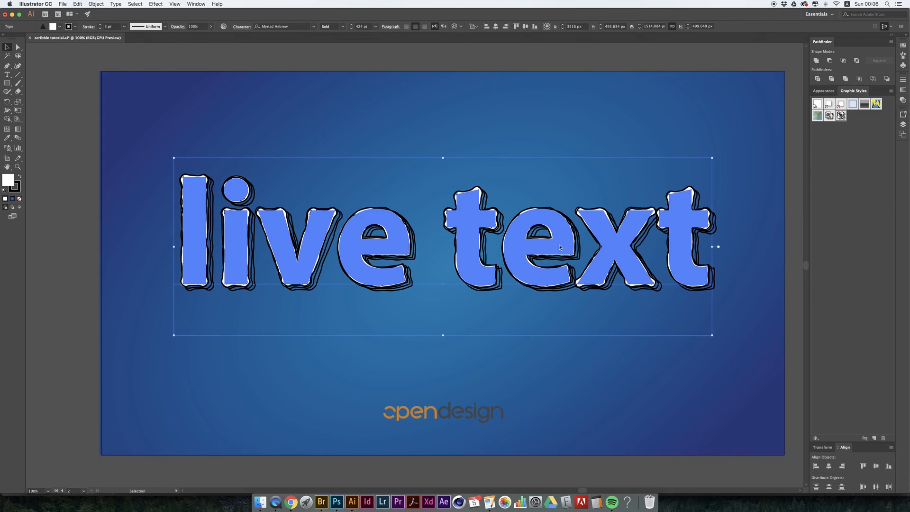
- Delete the styled text and create new point text reading "i love Ai" above the blue artboard
{"action": "key", "text": "Delete"}
{"action": "left_click", "coordinate": [7, 74]}
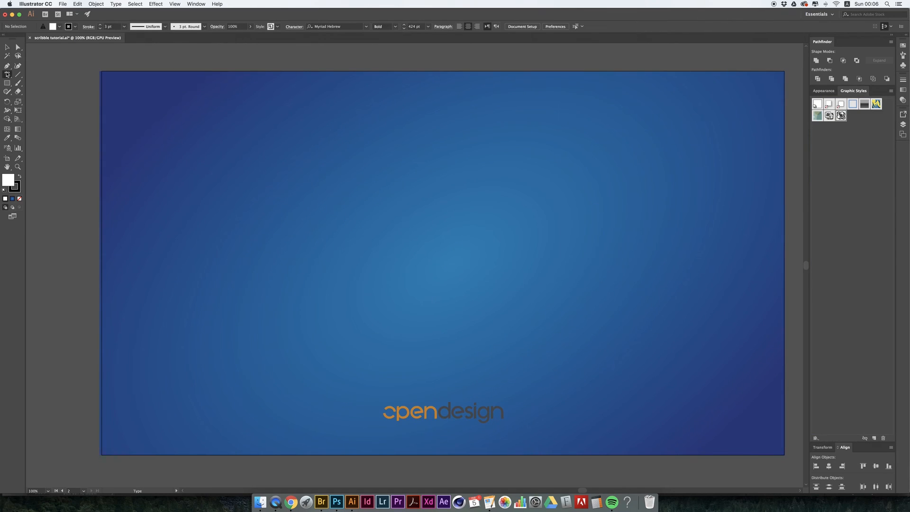
{"action": "left_click", "coordinate": [227, 55]}
{"action": "scroll", "coordinate": [345, 100], "scroll_direction": "up", "scroll_amount": 1}
{"action": "scroll", "coordinate": [345, 100], "scroll_direction": "up", "scroll_amount": 3}
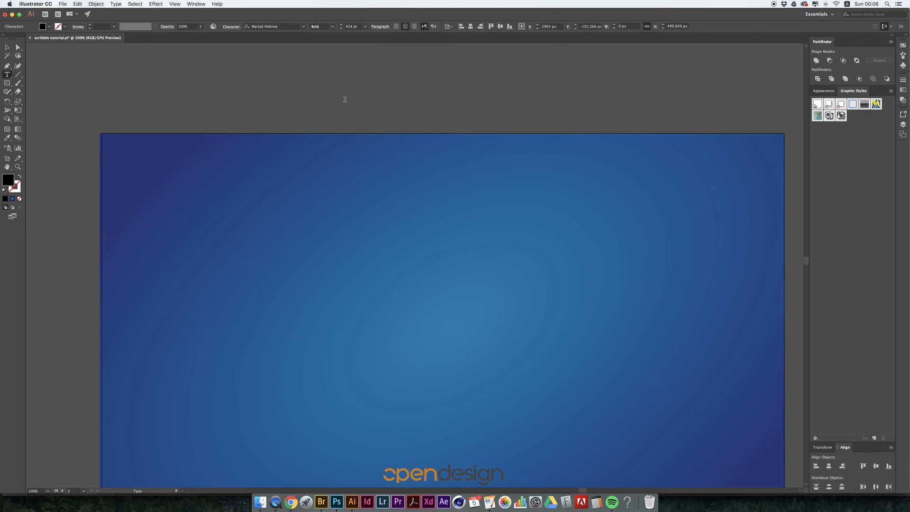
{"action": "scroll", "coordinate": [348, 100], "scroll_direction": "up", "scroll_amount": 4}
{"action": "type", "text": "i love"}
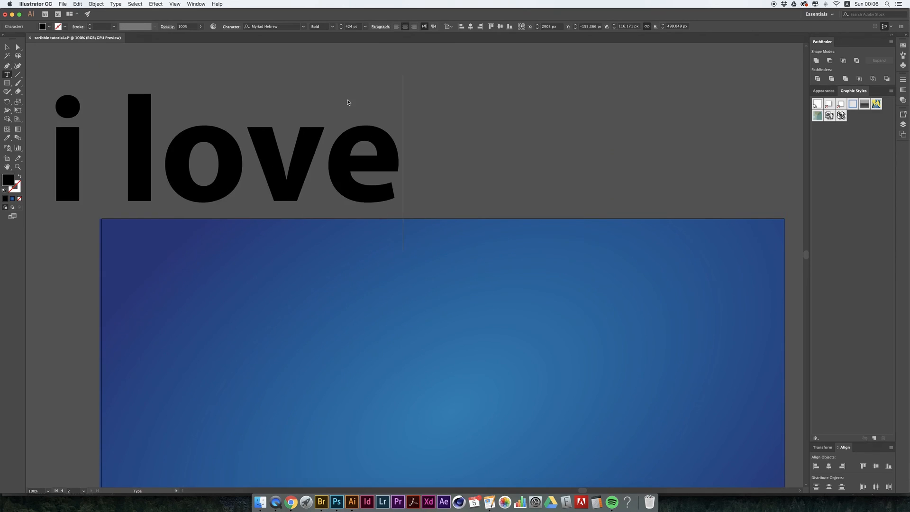
{"action": "scroll", "coordinate": [348, 102], "scroll_direction": "right", "scroll_amount": 4}
{"action": "type", "text": "Ai"}
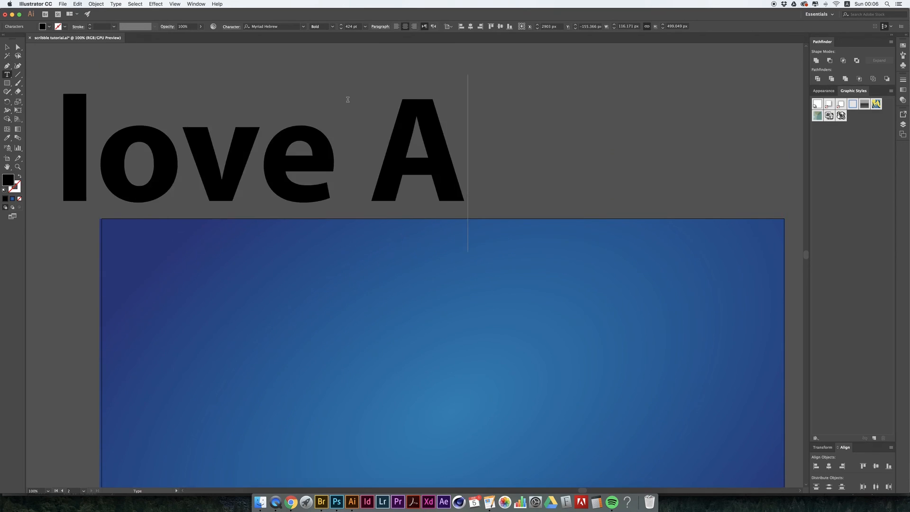
{"action": "left_click", "coordinate": [7, 47]}
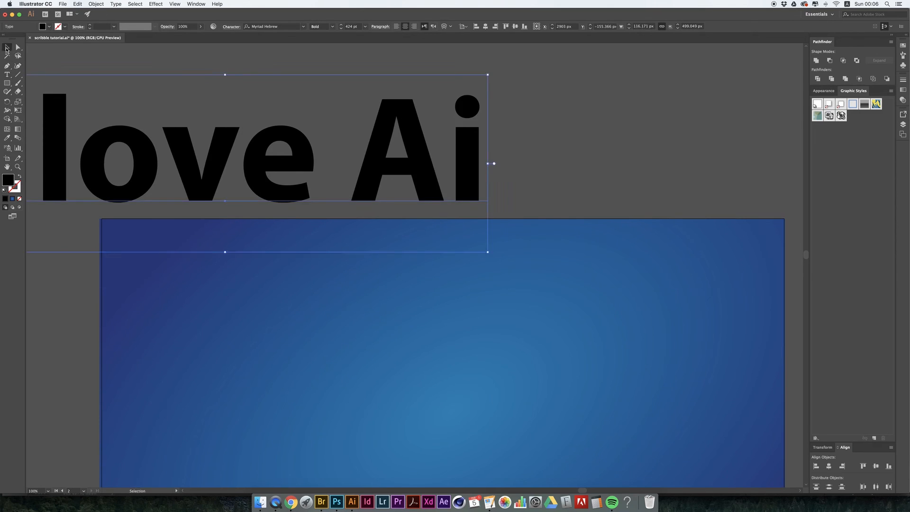
- Move the "i love Ai" text to the middle of the blue background and apply the newly saved scribble graphic style
{"action": "scroll", "coordinate": [442, 122], "scroll_direction": "left", "scroll_amount": 3}
{"action": "scroll", "coordinate": [442, 122], "scroll_direction": "down", "scroll_amount": 3}
{"action": "left_click_drag", "start_coordinate": [443, 121], "coordinate": [674, 367]}
{"action": "left_click_drag", "start_coordinate": [655, 353], "coordinate": [582, 274]}
{"action": "left_click", "coordinate": [841, 117]}
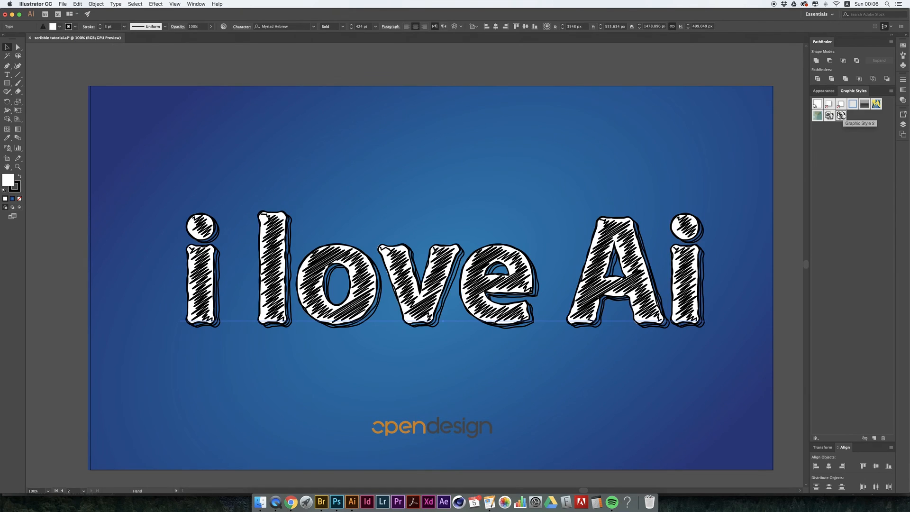
{"action": "left_click", "coordinate": [562, 56]}
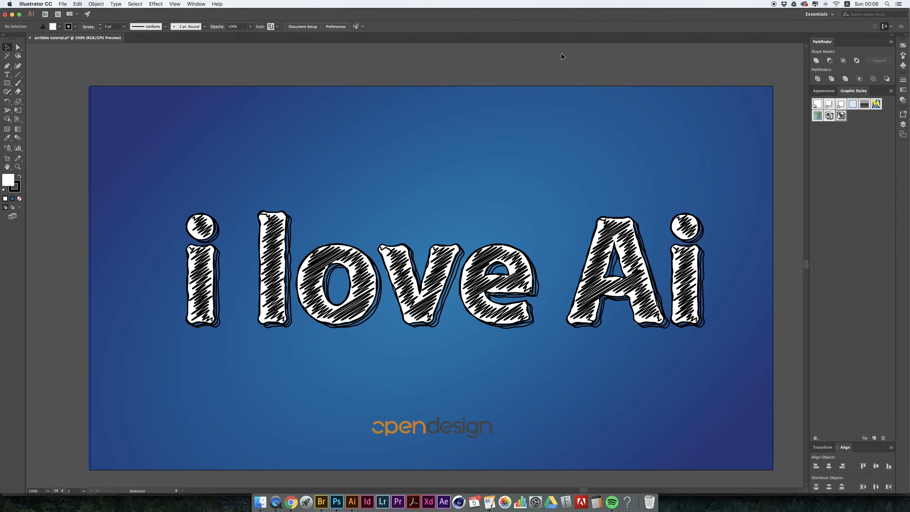
{"action": "left_click_drag", "start_coordinate": [547, 294], "coordinate": [531, 284]}
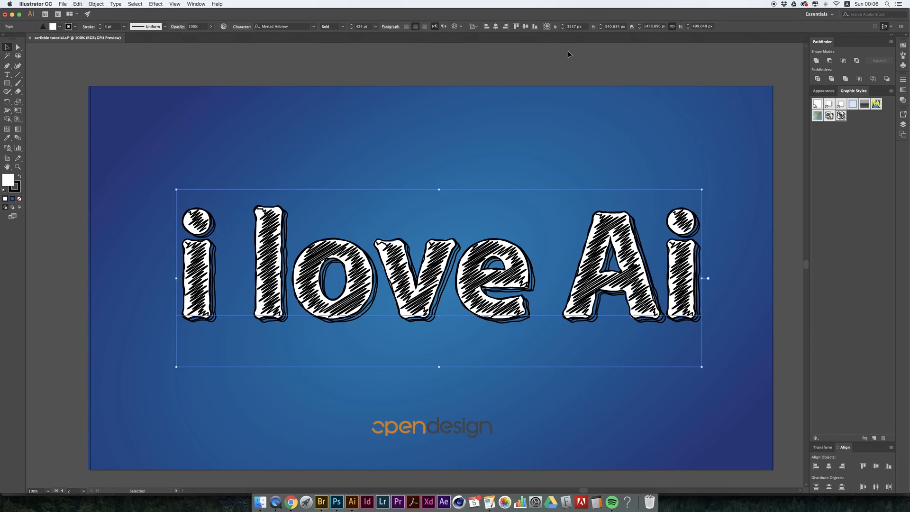